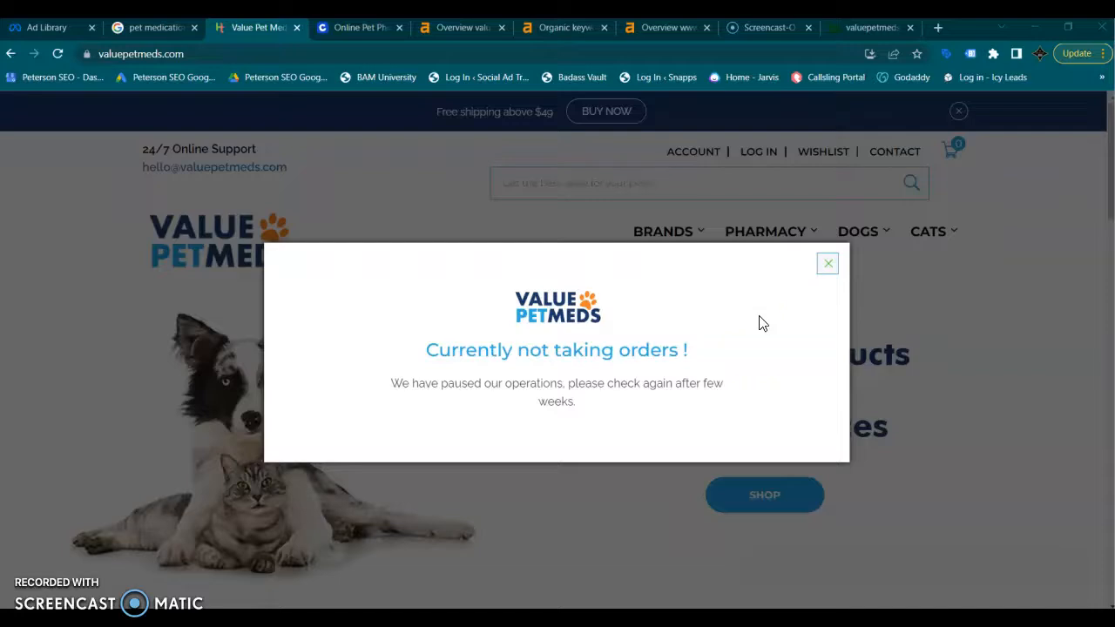
Dismiss the paused-orders notice on the Value Pet Meds home page and look over its header and product navigation.
{"action": "left_click", "coordinate": [828, 264]}
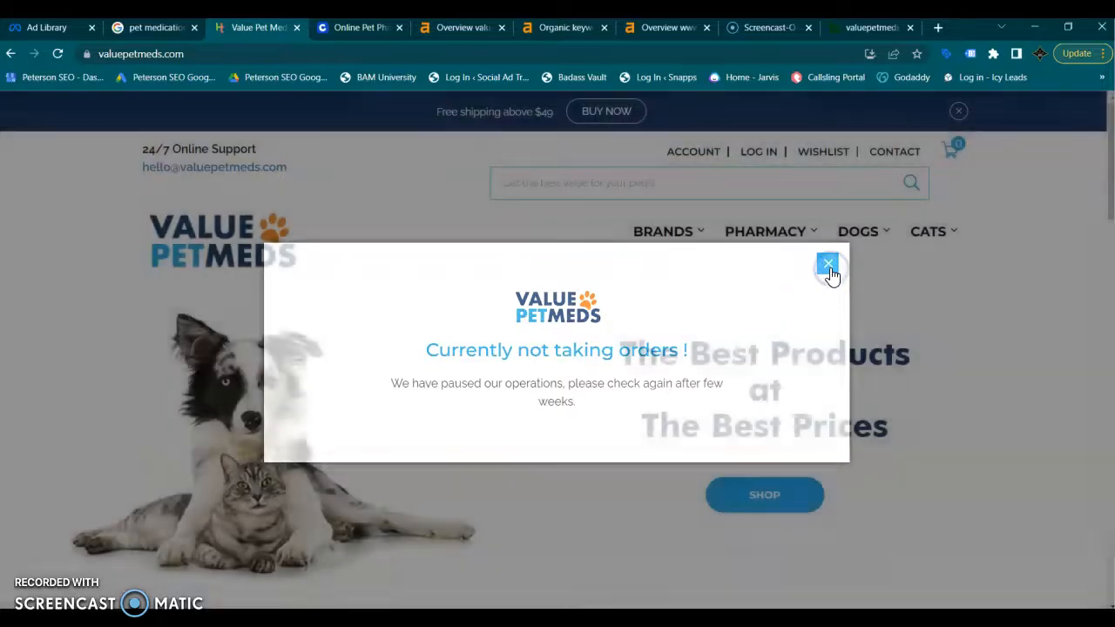
{"action": "mouse_move", "coordinate": [624, 270]}
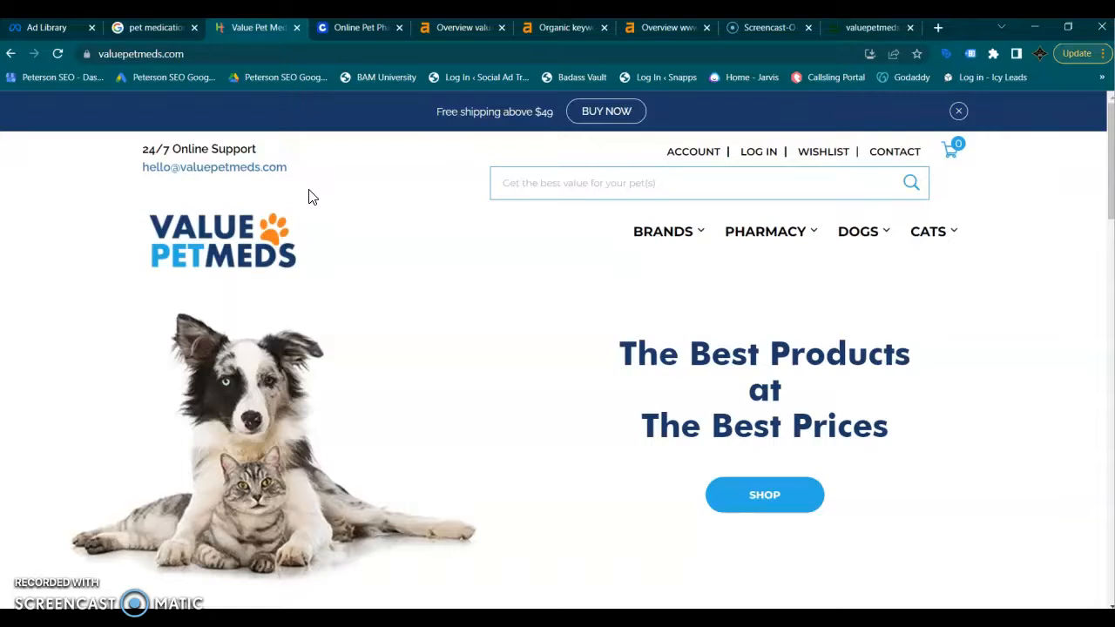
{"action": "left_click", "coordinate": [353, 182]}
{"action": "left_click", "coordinate": [349, 242]}
{"action": "left_click", "coordinate": [366, 214]}
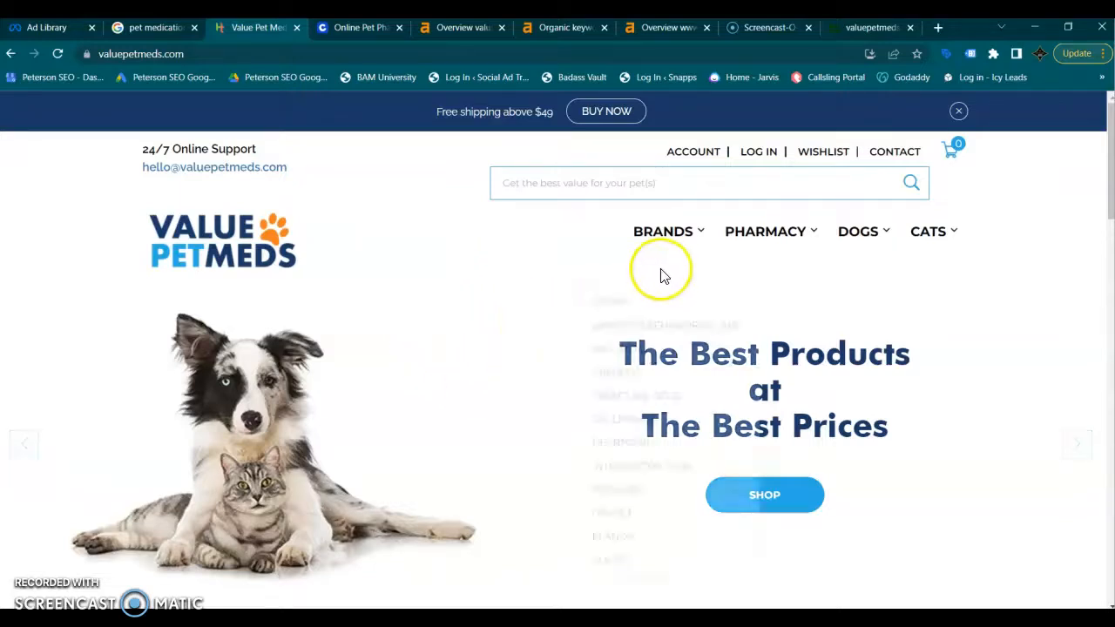
{"action": "mouse_move", "coordinate": [675, 266]}
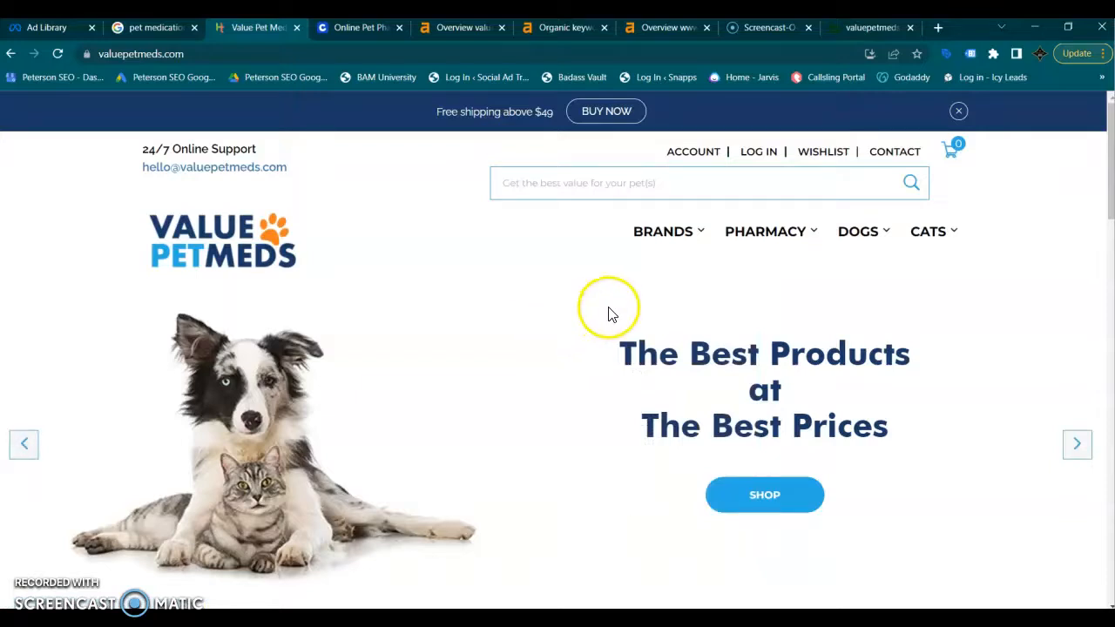
{"action": "mouse_move", "coordinate": [962, 248]}
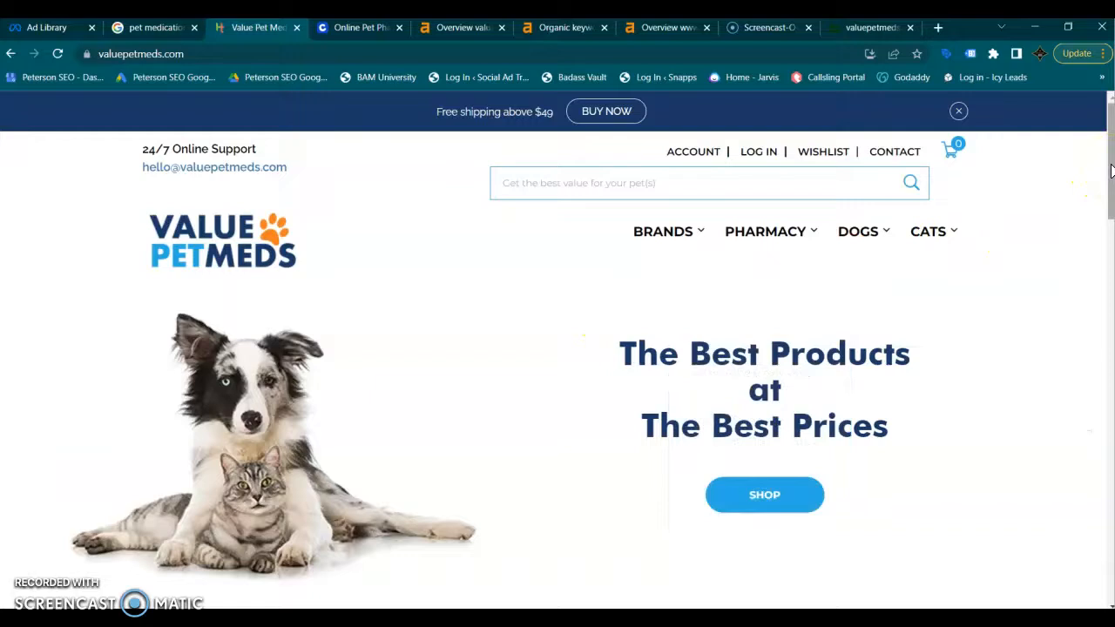
Examine the home page's top categories, flea and tick promotion, brands and Our Story sections.
{"action": "scroll", "coordinate": [1110, 171], "scroll_direction": "down", "scroll_amount": 2}
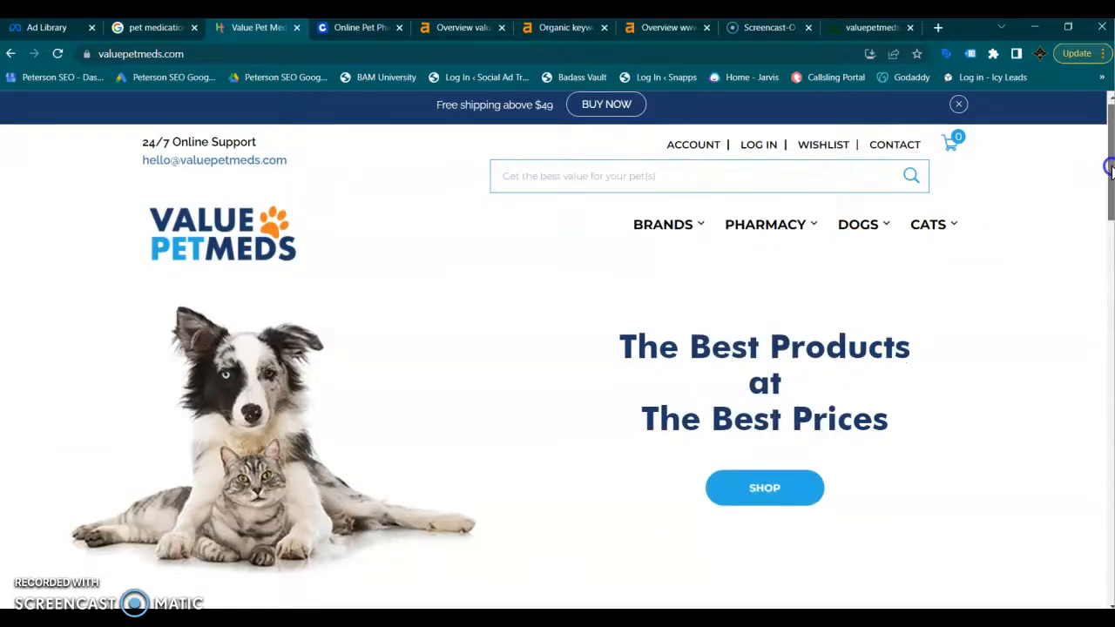
{"action": "scroll", "coordinate": [1111, 171], "scroll_direction": "down", "scroll_amount": 3}
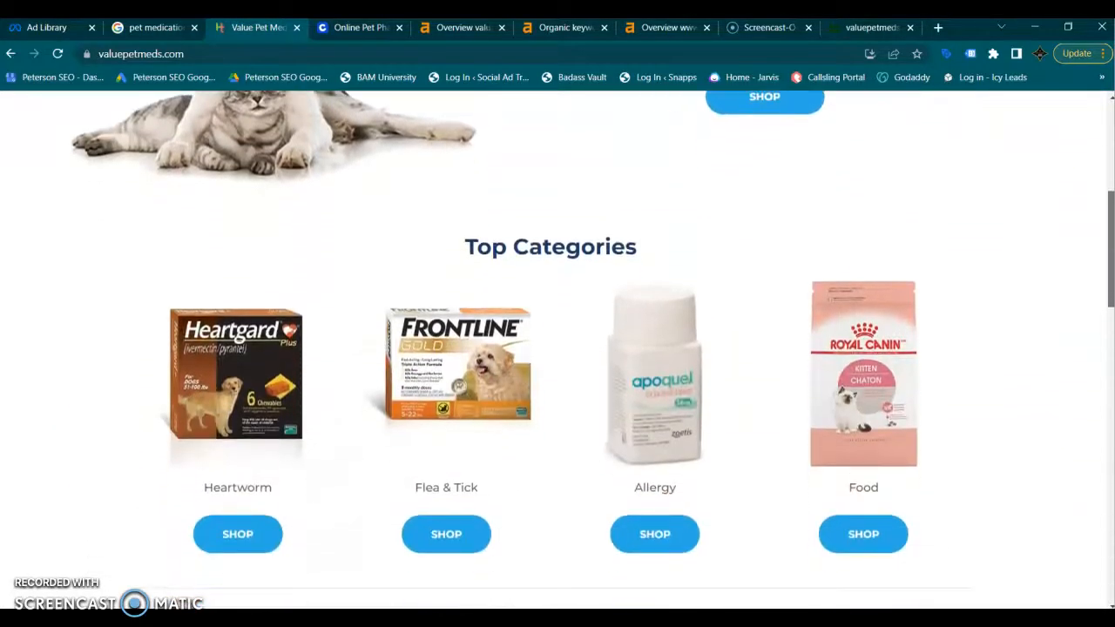
{"action": "scroll", "coordinate": [558, 349], "scroll_direction": "down", "scroll_amount": 3}
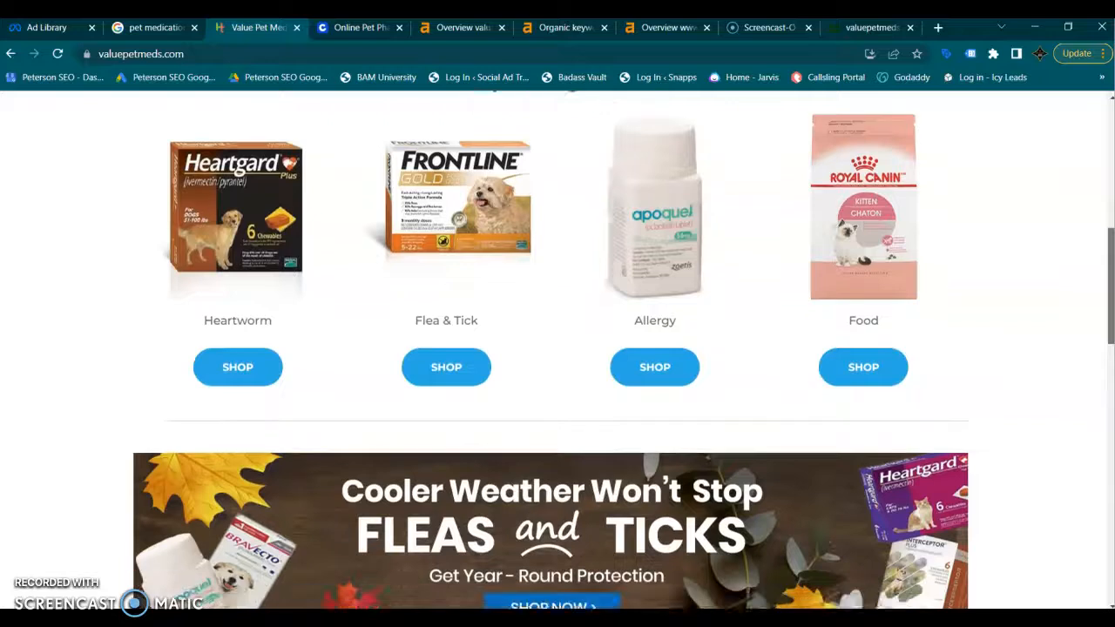
{"action": "scroll", "coordinate": [557, 348], "scroll_direction": "down", "scroll_amount": 3}
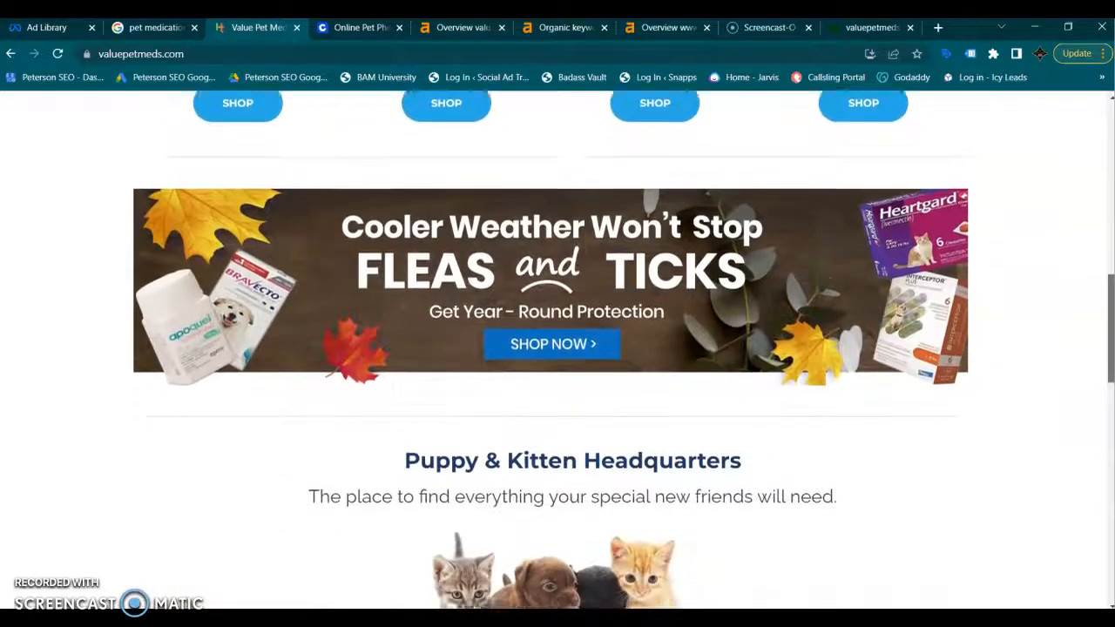
{"action": "scroll", "coordinate": [558, 348], "scroll_direction": "down", "scroll_amount": 3}
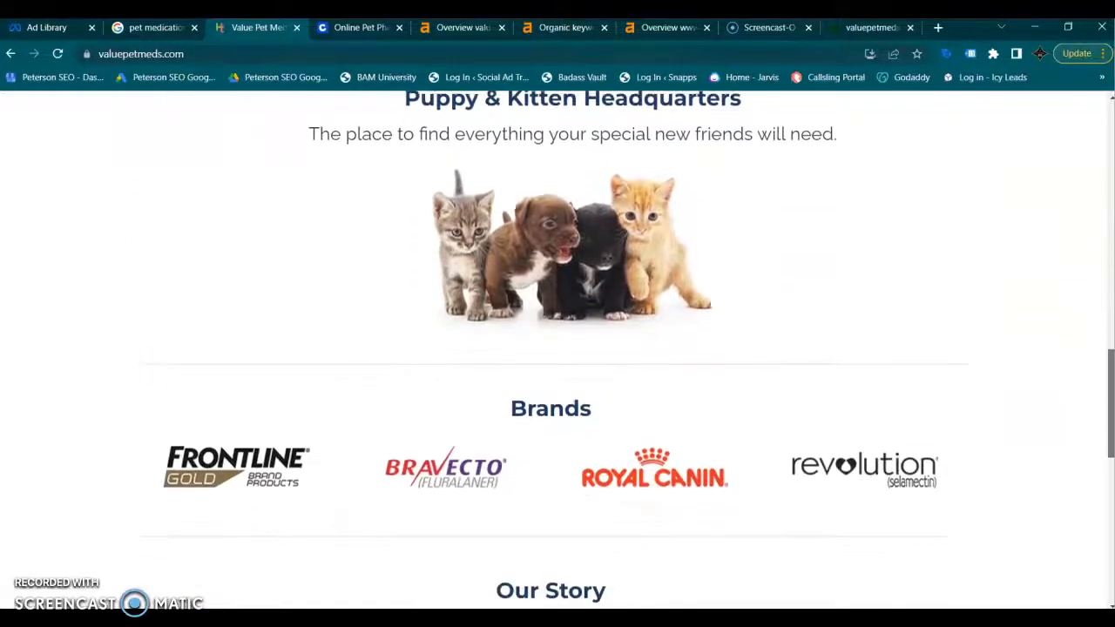
{"action": "scroll", "coordinate": [558, 348], "scroll_direction": "down", "scroll_amount": 3}
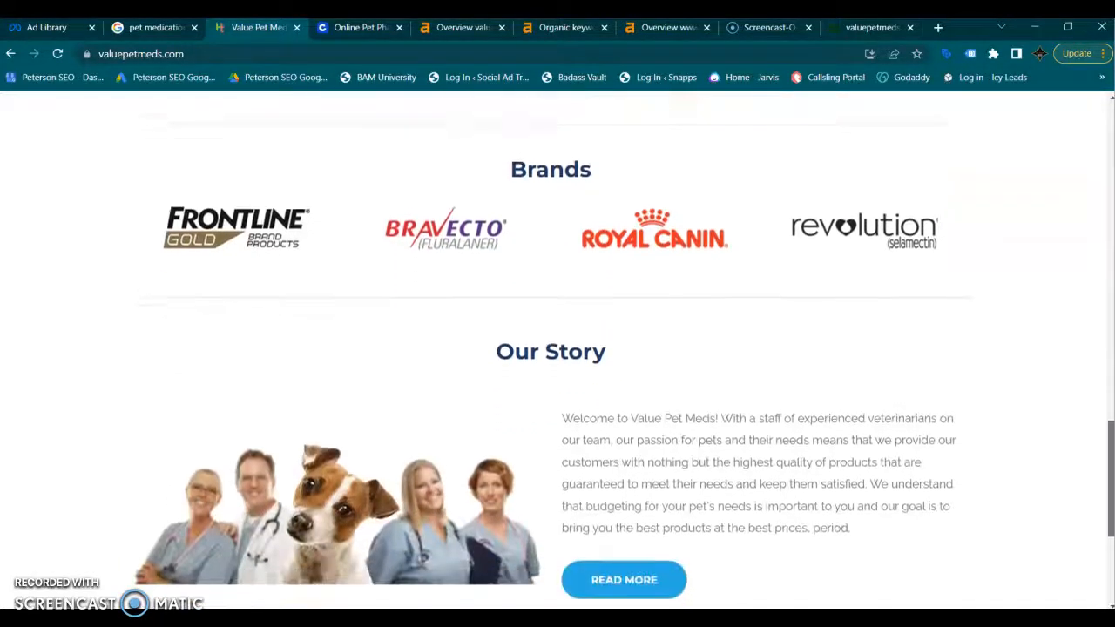
{"action": "scroll", "coordinate": [558, 348], "scroll_direction": "down", "scroll_amount": 2}
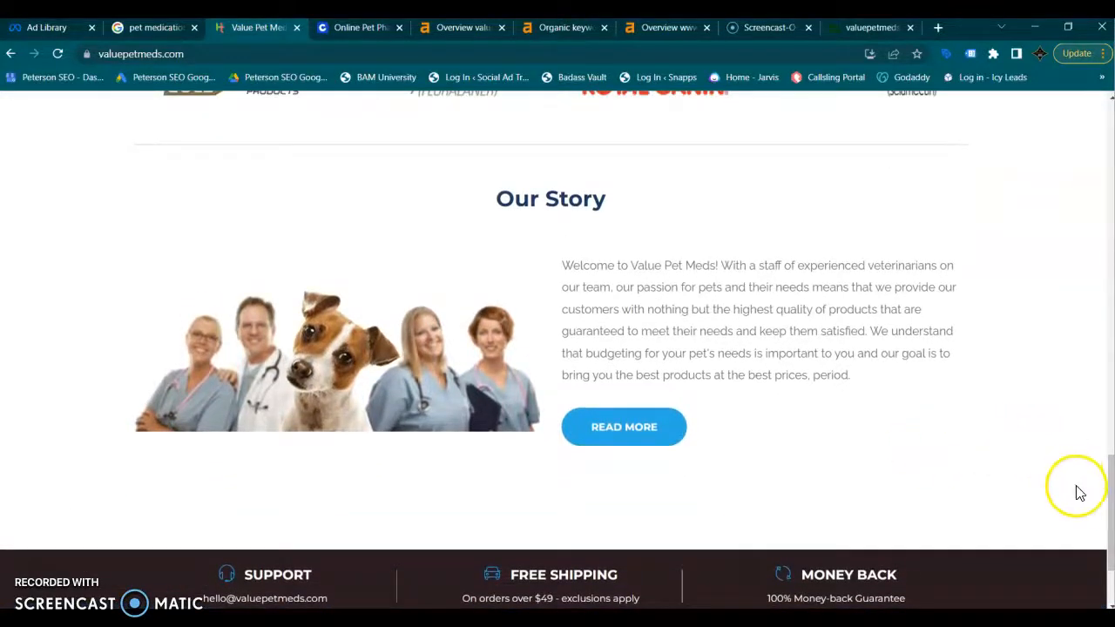
{"action": "scroll", "coordinate": [1108, 514], "scroll_direction": "down", "scroll_amount": 1}
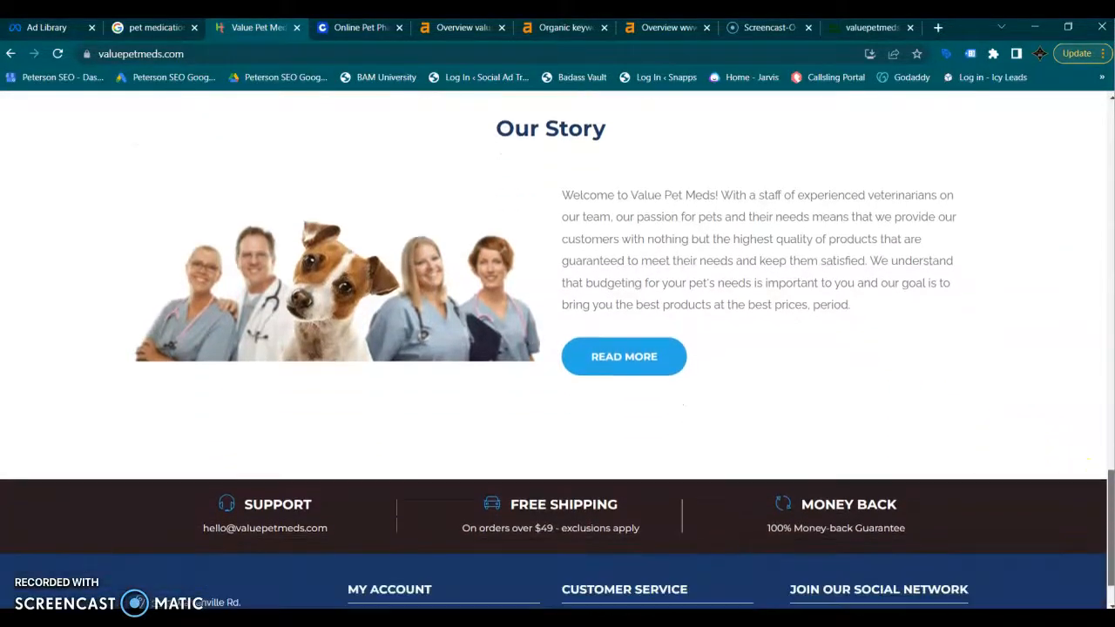
{"action": "scroll", "coordinate": [1107, 514], "scroll_direction": "up", "scroll_amount": 2}
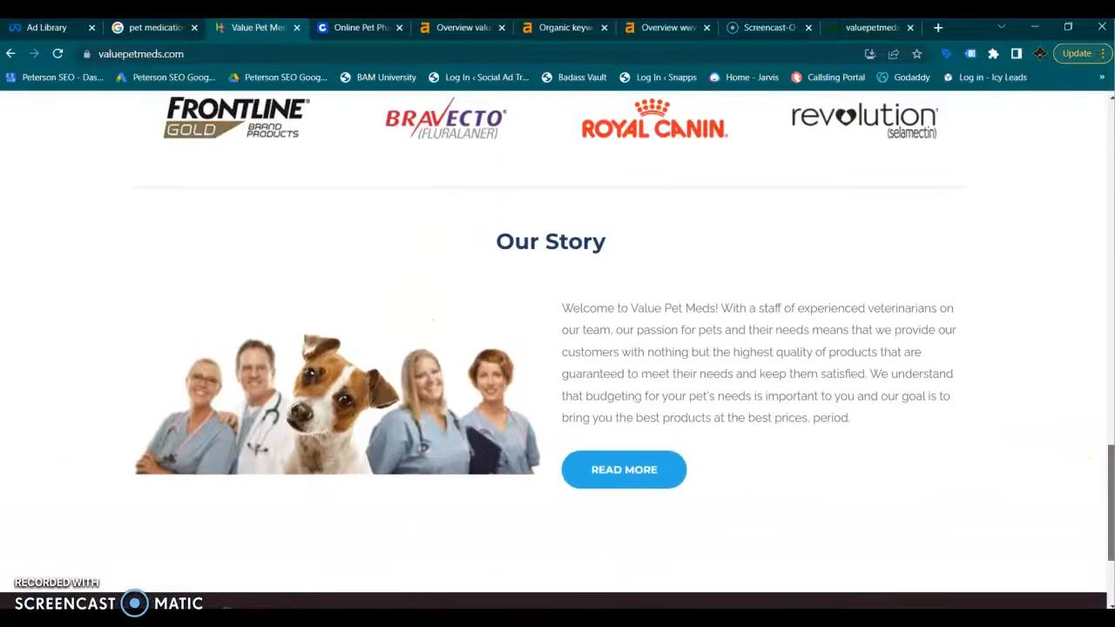
{"action": "scroll", "coordinate": [1107, 496], "scroll_direction": "up", "scroll_amount": 1}
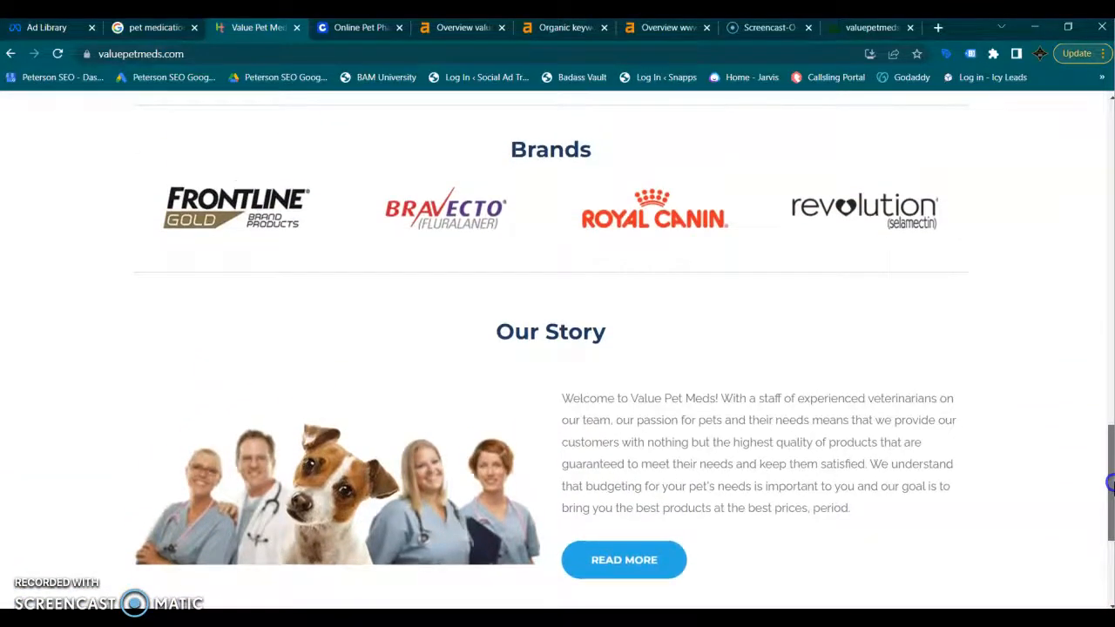
{"action": "scroll", "coordinate": [1108, 461], "scroll_direction": "up", "scroll_amount": 1}
{"action": "left_click_drag", "start_coordinate": [1107, 459], "coordinate": [1072, 253]}
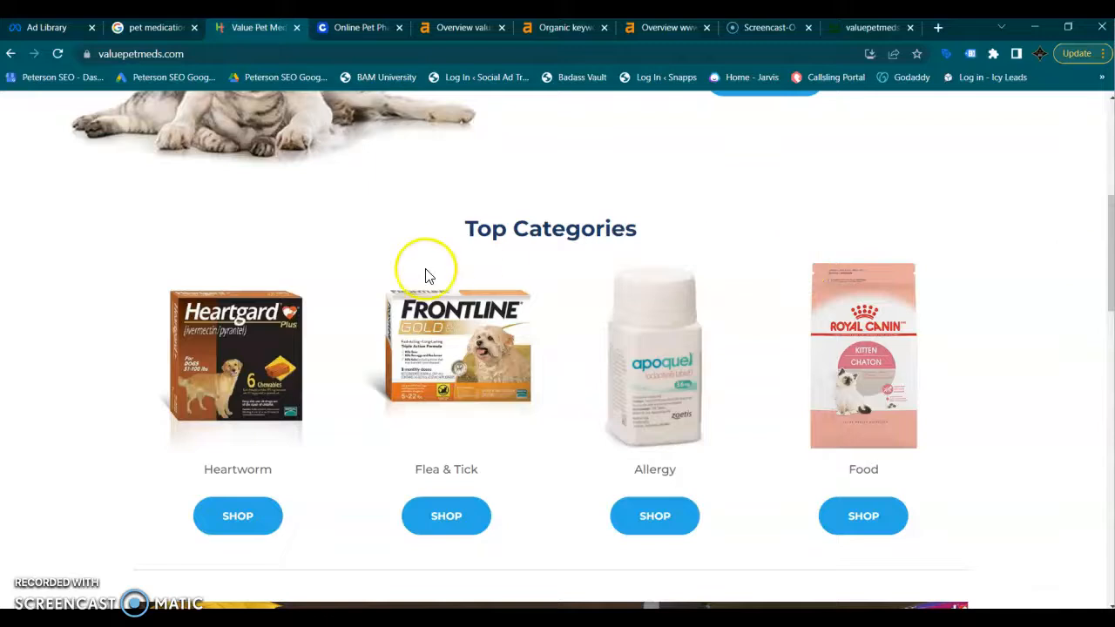
Open the Heartworm category, dismiss the paused-orders notice and review the full product listing.
{"action": "left_click", "coordinate": [248, 475]}
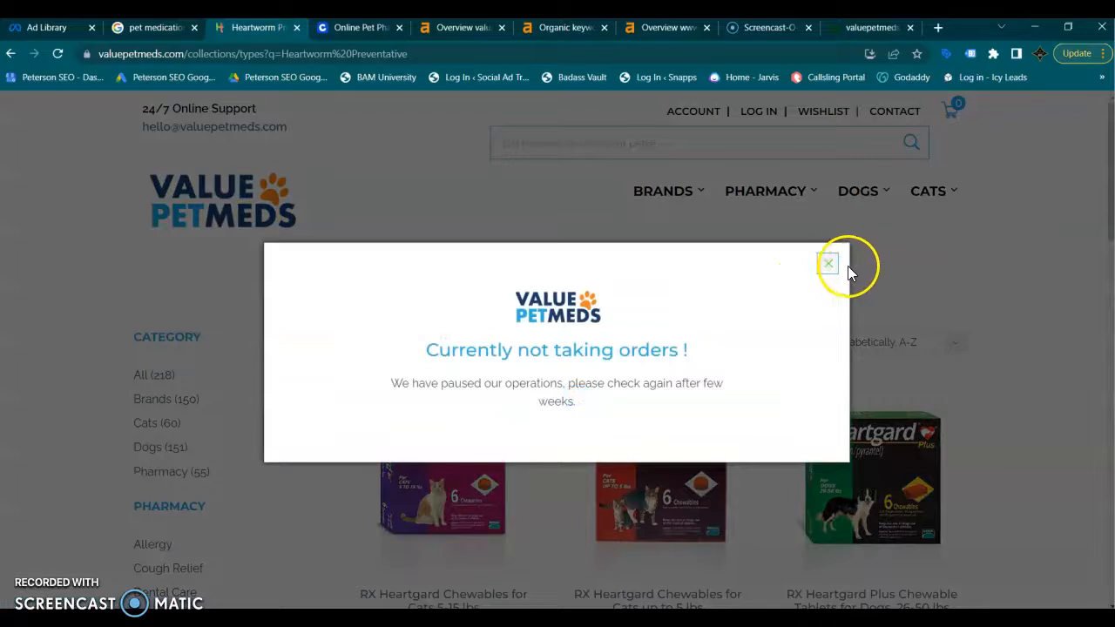
{"action": "left_click", "coordinate": [828, 264]}
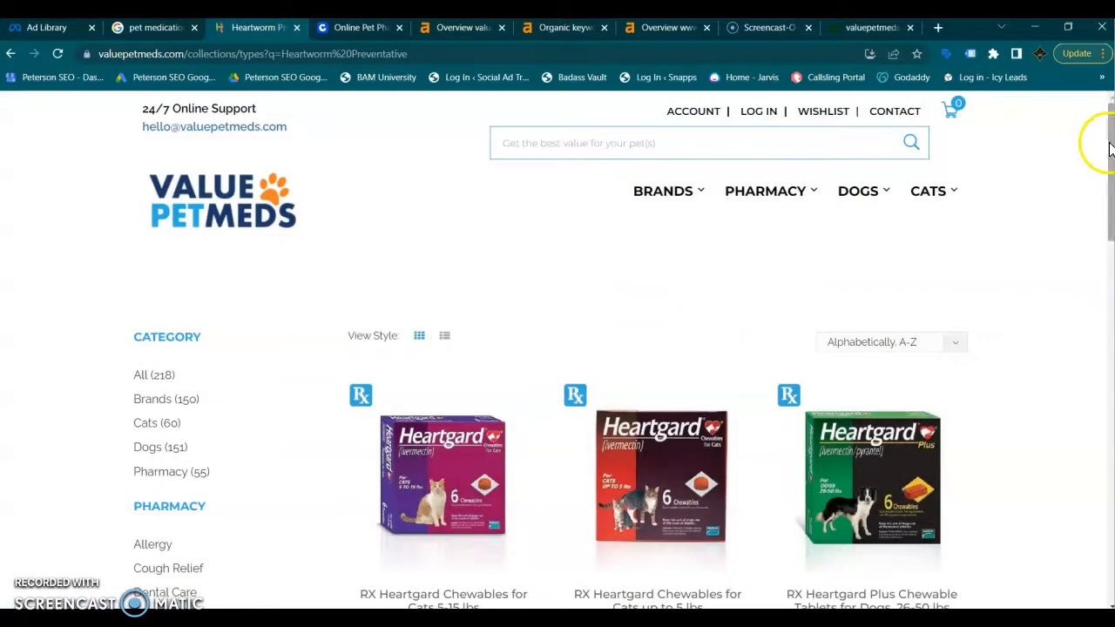
{"action": "scroll", "coordinate": [1109, 148], "scroll_direction": "down", "scroll_amount": 3}
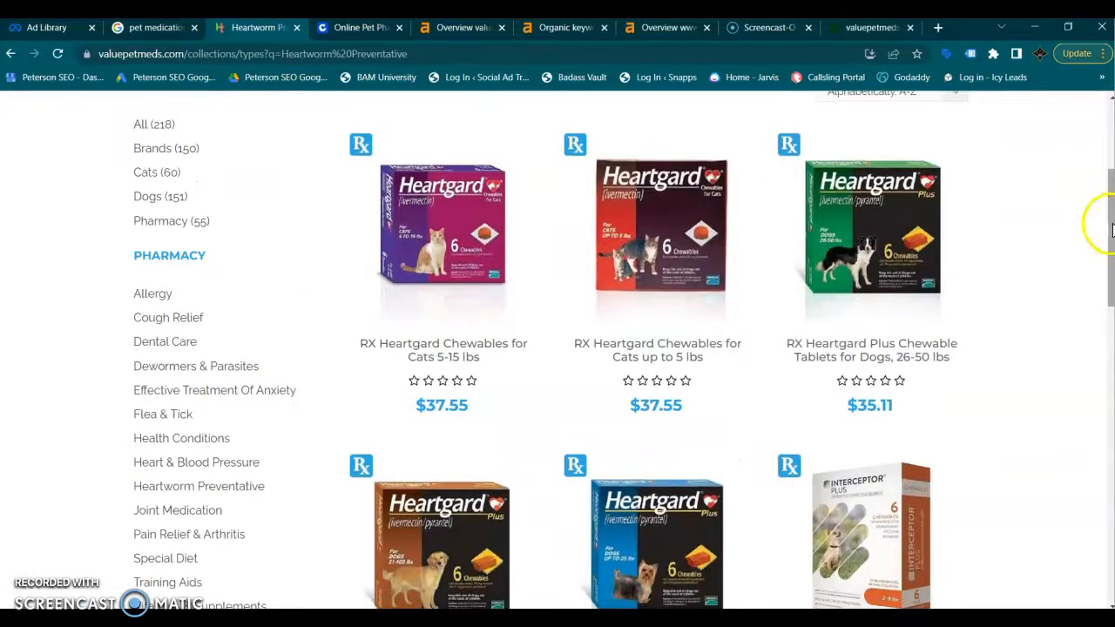
{"action": "scroll", "coordinate": [1101, 220], "scroll_direction": "down", "scroll_amount": 3}
{"action": "scroll", "coordinate": [558, 348], "scroll_direction": "down", "scroll_amount": 5}
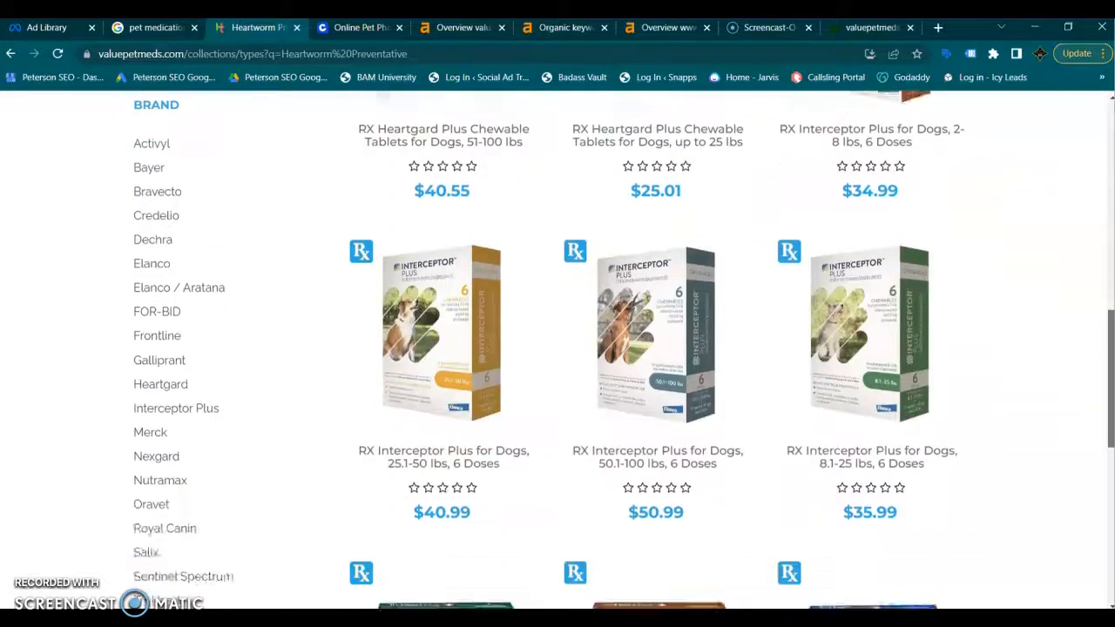
{"action": "scroll", "coordinate": [829, 422], "scroll_direction": "down", "scroll_amount": 4}
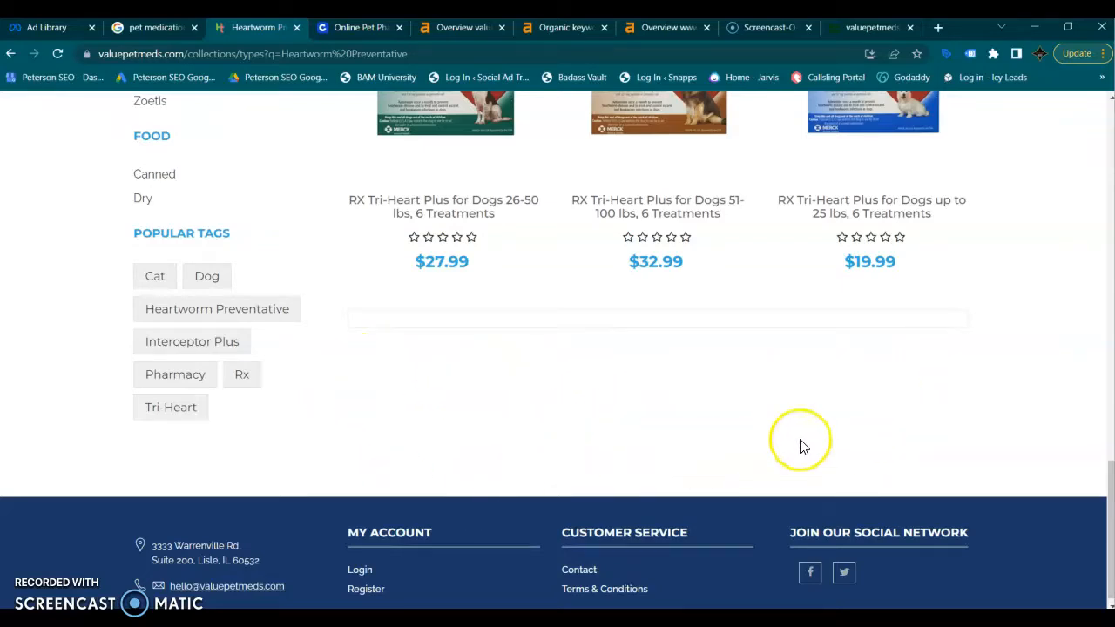
{"action": "left_click", "coordinate": [864, 446]}
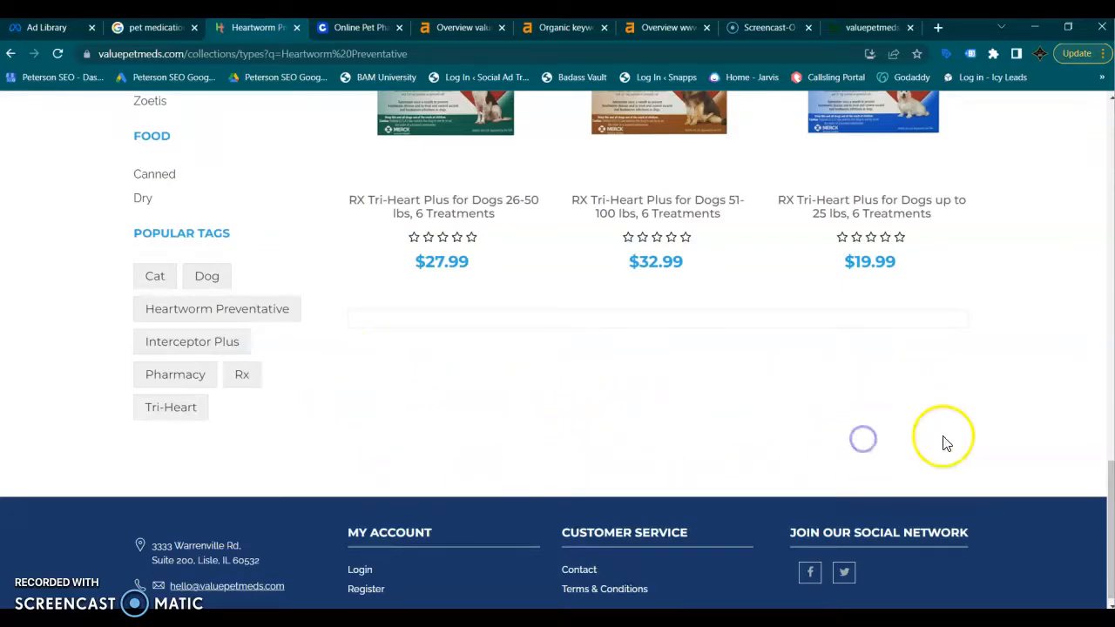
{"action": "left_click", "coordinate": [1112, 498]}
{"action": "left_click_drag", "start_coordinate": [1110, 496], "coordinate": [1088, 180]}
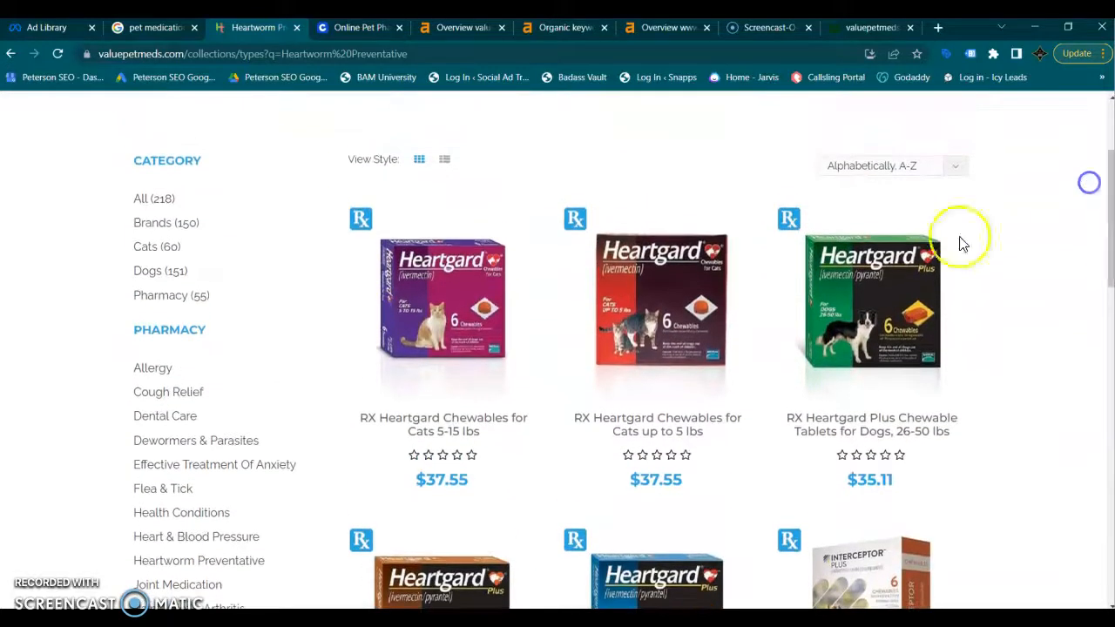
Open the RX Heartgard Chewables for Cats 5-15 lbs product, dismiss the notice and review its description and order options.
{"action": "left_click", "coordinate": [435, 348]}
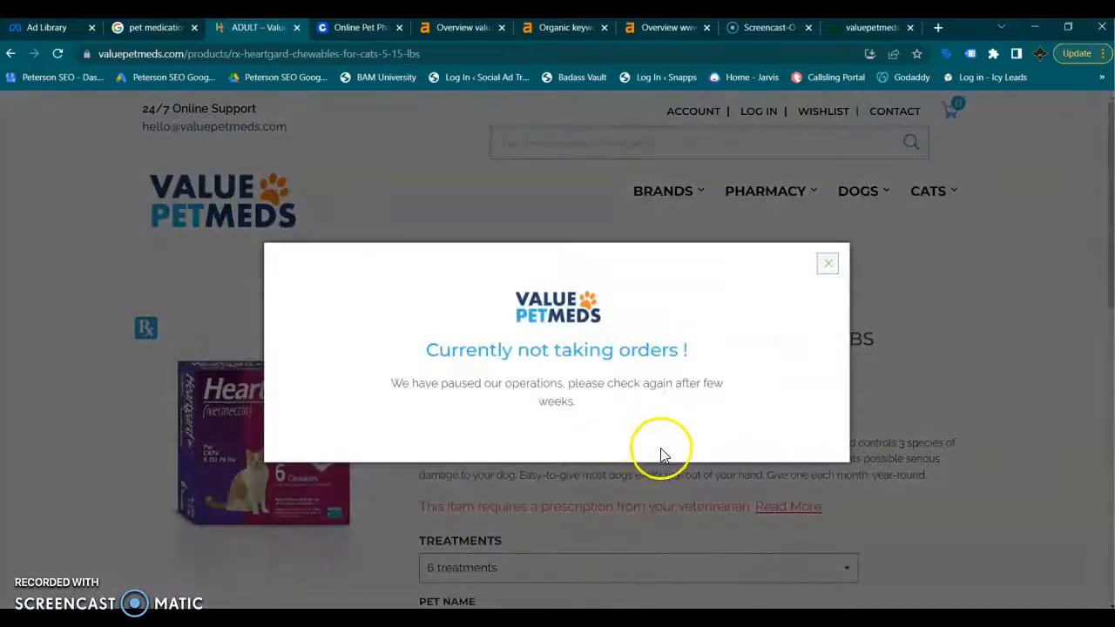
{"action": "left_click", "coordinate": [827, 263]}
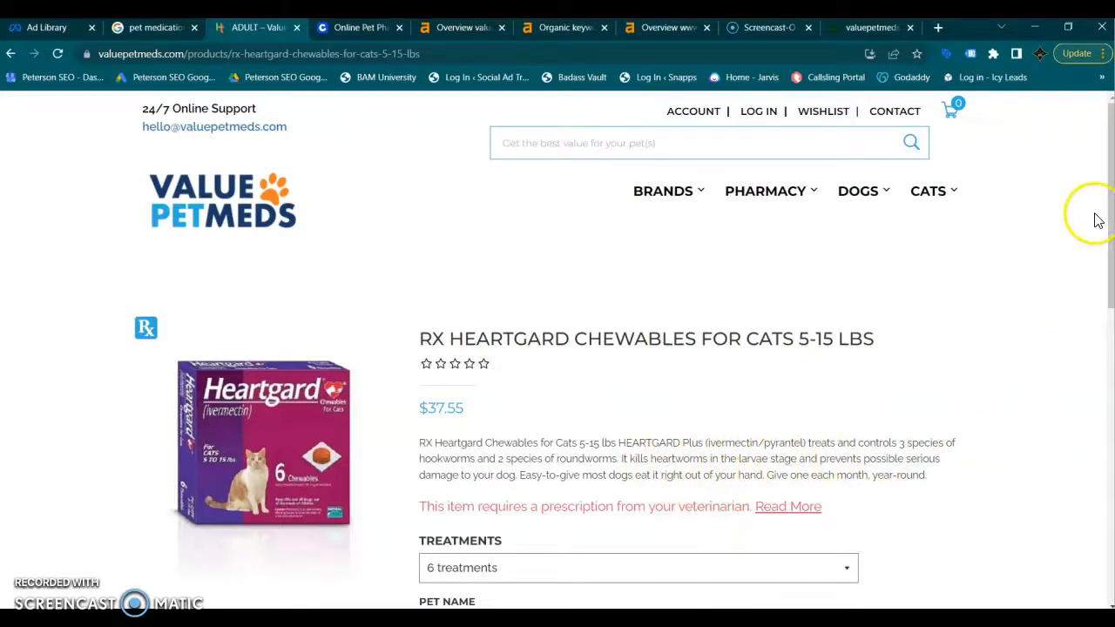
{"action": "left_click_drag", "start_coordinate": [1109, 211], "coordinate": [1104, 277]}
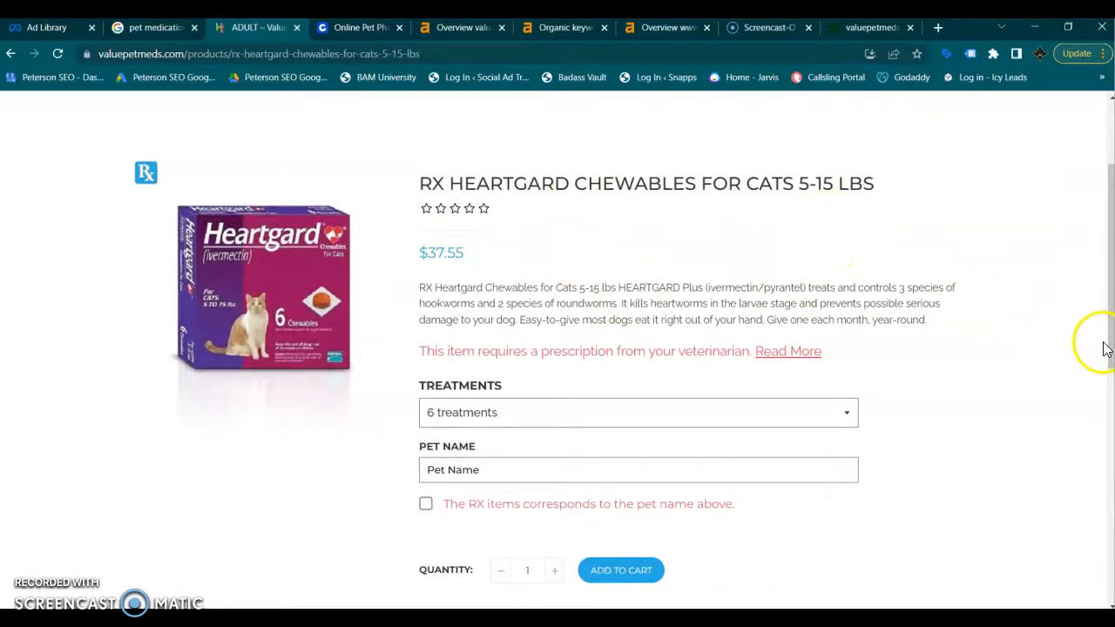
{"action": "left_click_drag", "start_coordinate": [1110, 349], "coordinate": [1110, 286]}
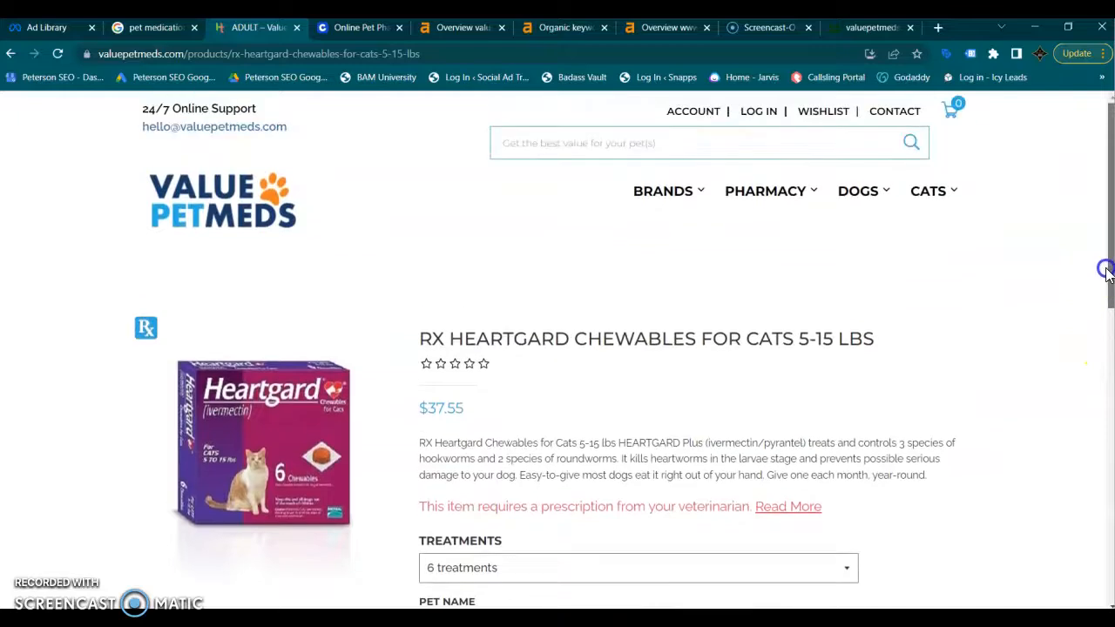
Return to the Value Pet Meds home page and dismiss the paused-orders notice.
{"action": "left_click", "coordinate": [241, 224]}
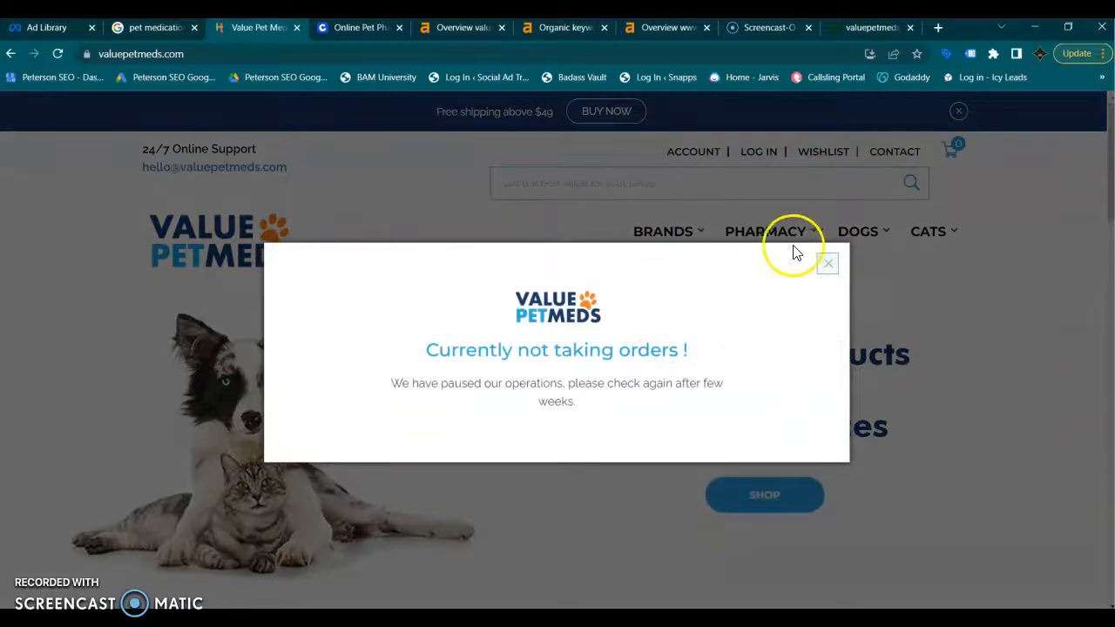
{"action": "left_click", "coordinate": [828, 266]}
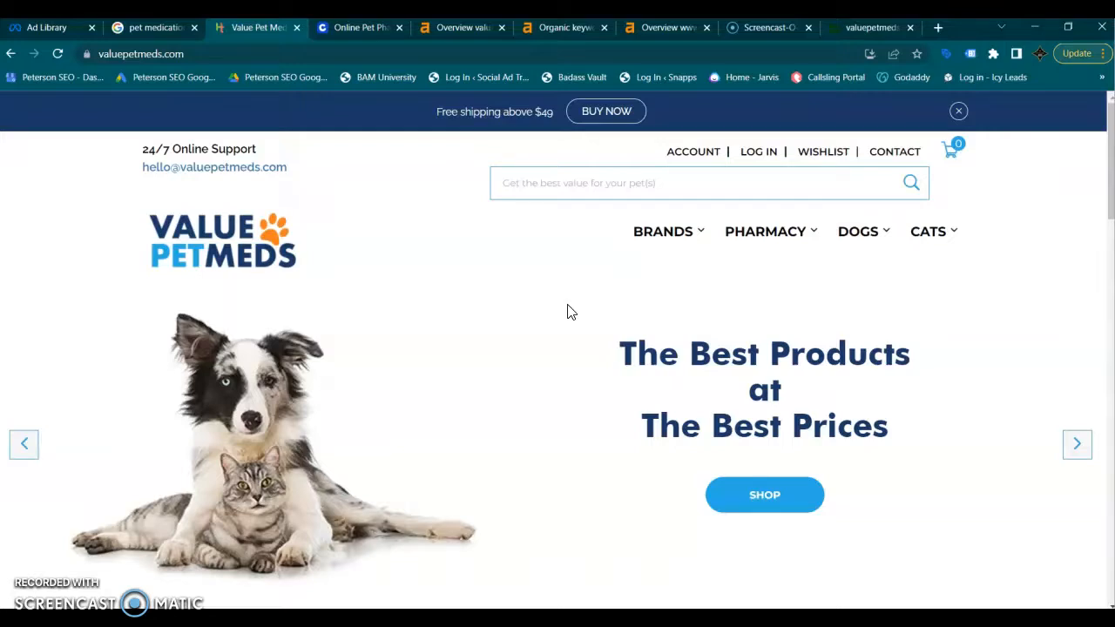
{"action": "left_click", "coordinate": [493, 294]}
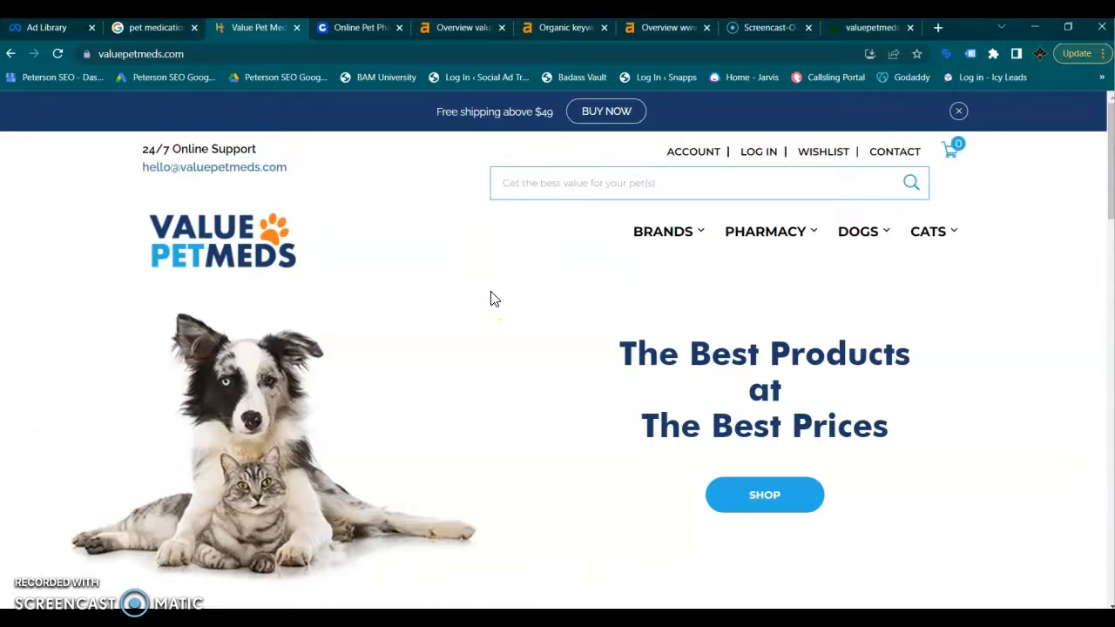
{"action": "left_click", "coordinate": [473, 293]}
{"action": "left_click", "coordinate": [377, 160]}
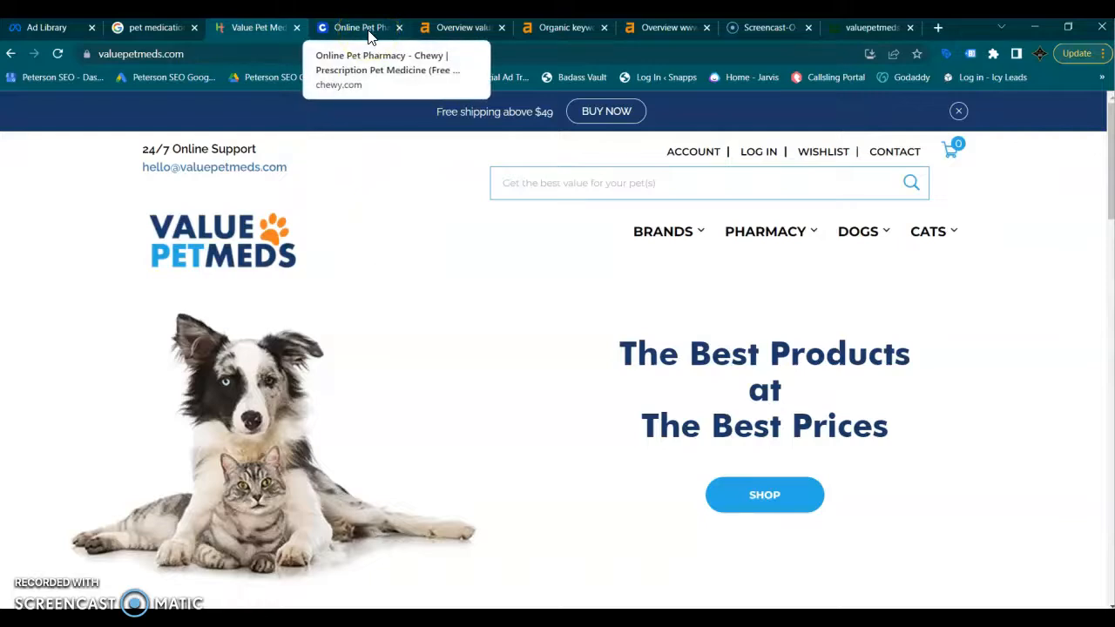
Switch to Chewy's pharmacy page and review the pet medication text and category links below its product listing.
{"action": "left_click", "coordinate": [370, 35]}
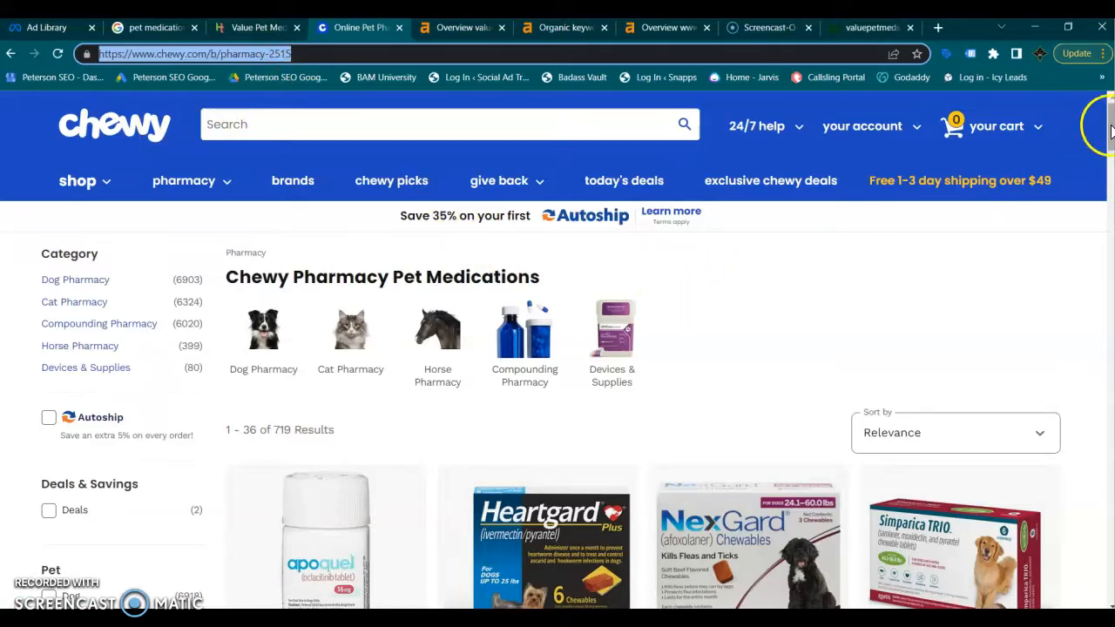
{"action": "left_click_drag", "start_coordinate": [1110, 129], "coordinate": [1110, 534]}
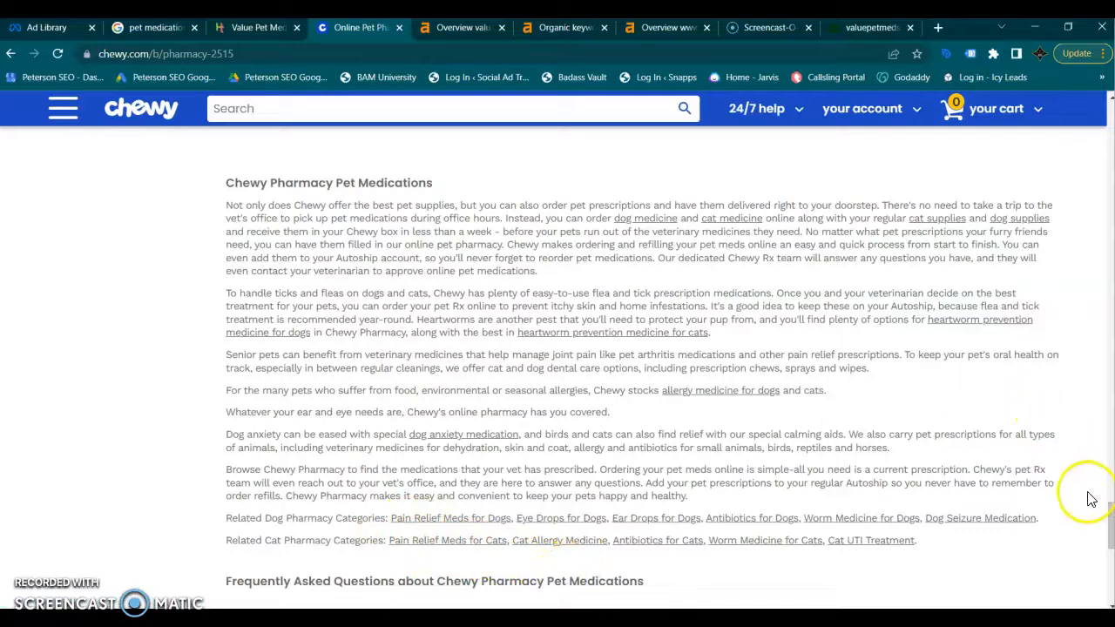
{"action": "left_click_drag", "start_coordinate": [1108, 521], "coordinate": [1108, 128]}
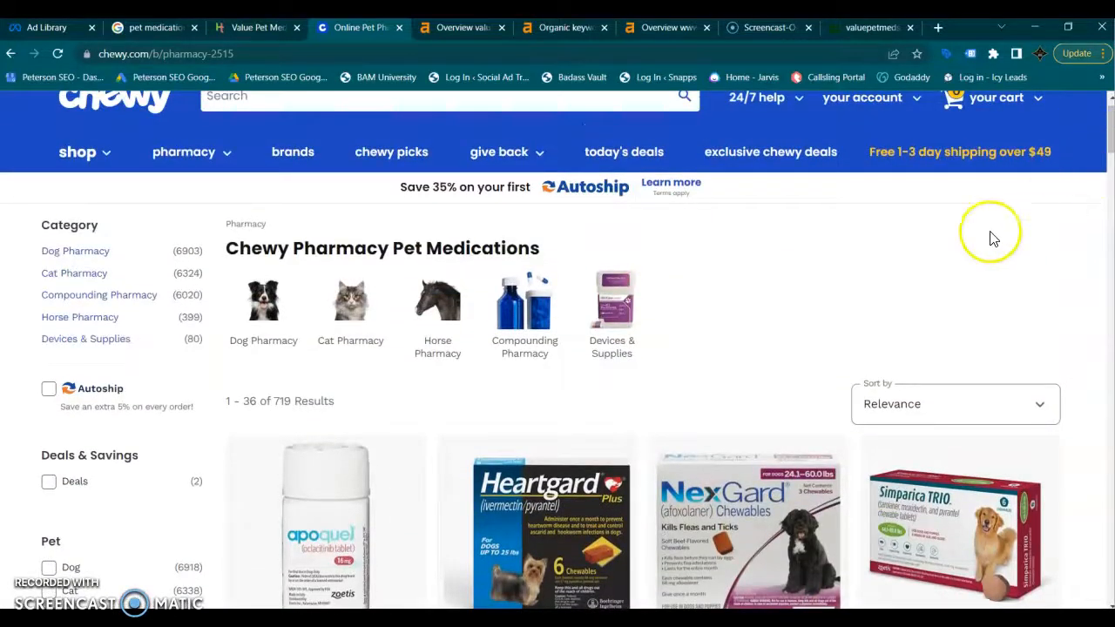
Switch to Ahrefs and review the valuepetmeds.com overview metrics and its organic keyword rankings.
{"action": "left_click", "coordinate": [459, 28]}
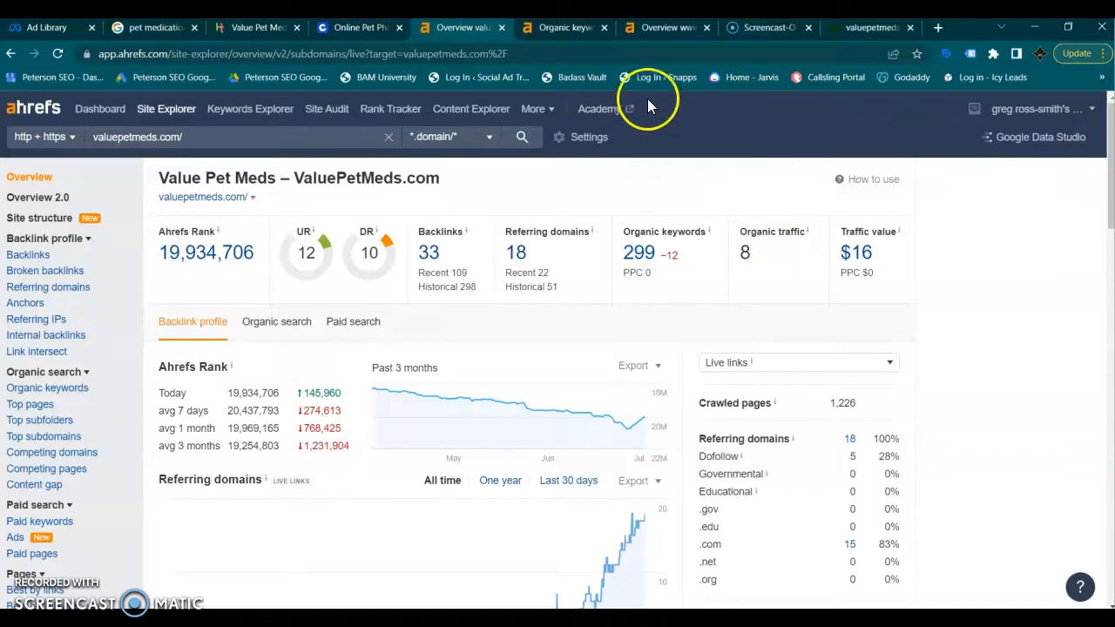
{"action": "left_click", "coordinate": [567, 29]}
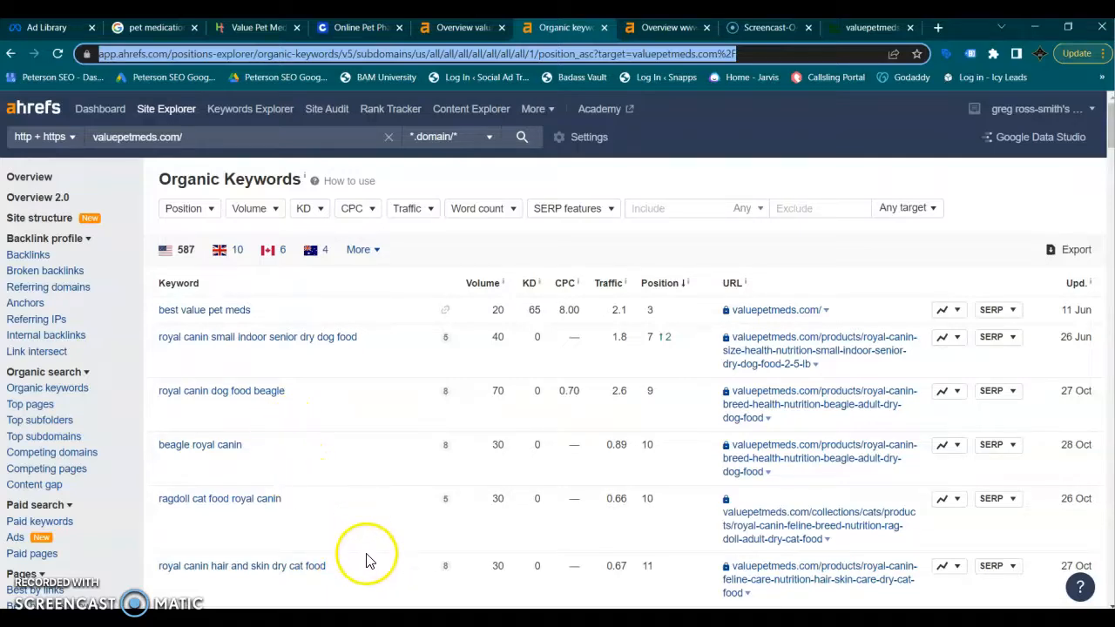
{"action": "left_click", "coordinate": [1089, 157]}
{"action": "scroll", "coordinate": [1089, 156], "scroll_direction": "down", "scroll_amount": 3}
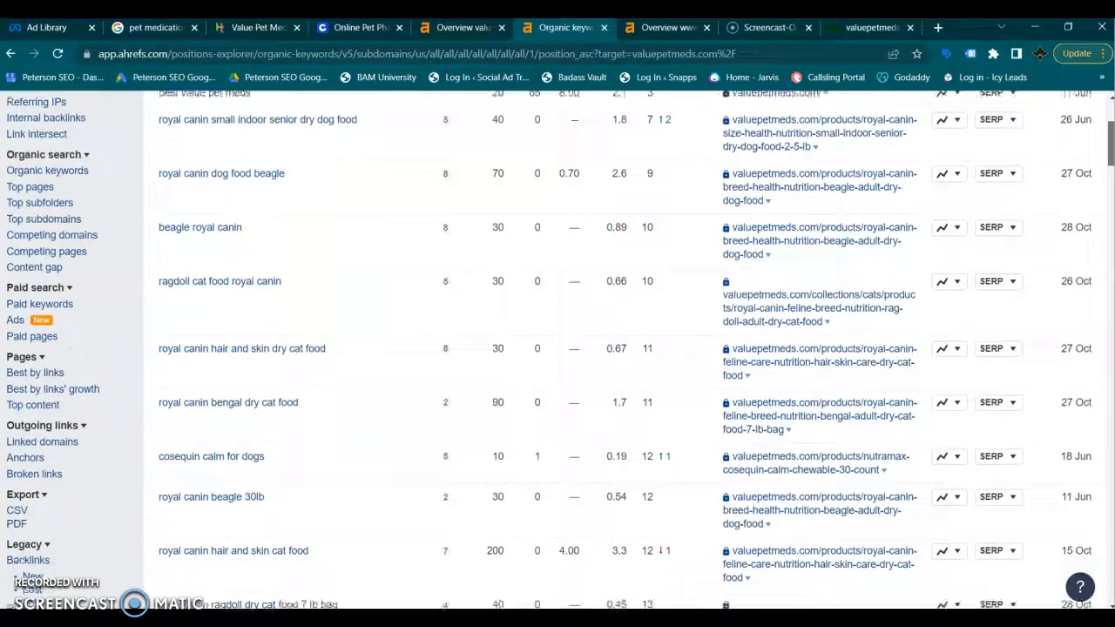
{"action": "scroll", "coordinate": [627, 348], "scroll_direction": "down", "scroll_amount": 2}
{"action": "scroll", "coordinate": [627, 348], "scroll_direction": "down", "scroll_amount": 3}
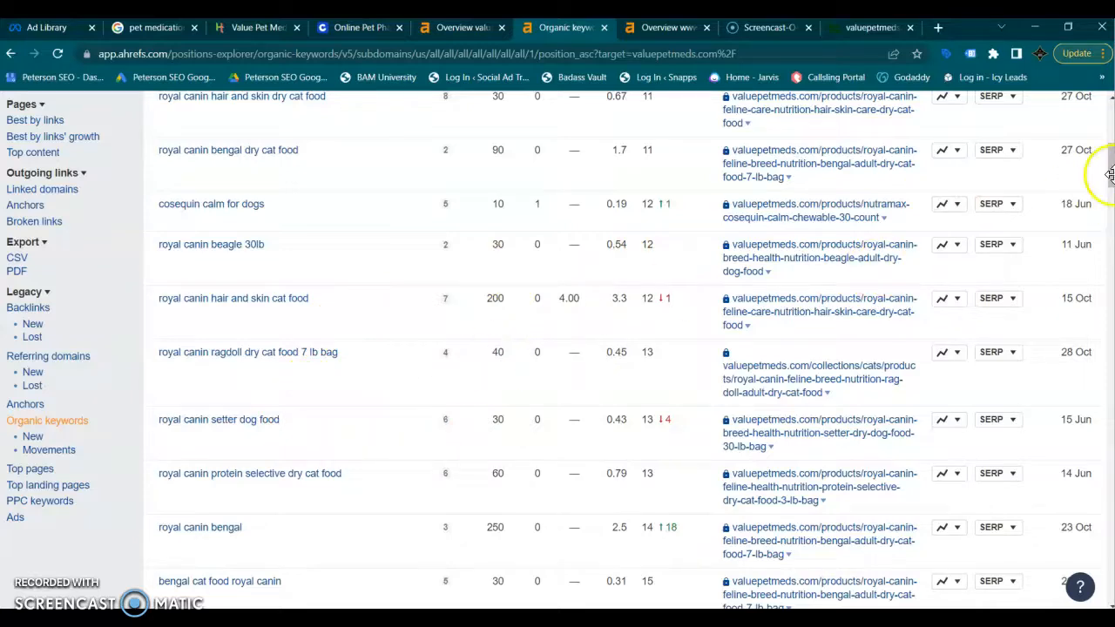
{"action": "left_click_drag", "start_coordinate": [1111, 180], "coordinate": [1110, 122]}
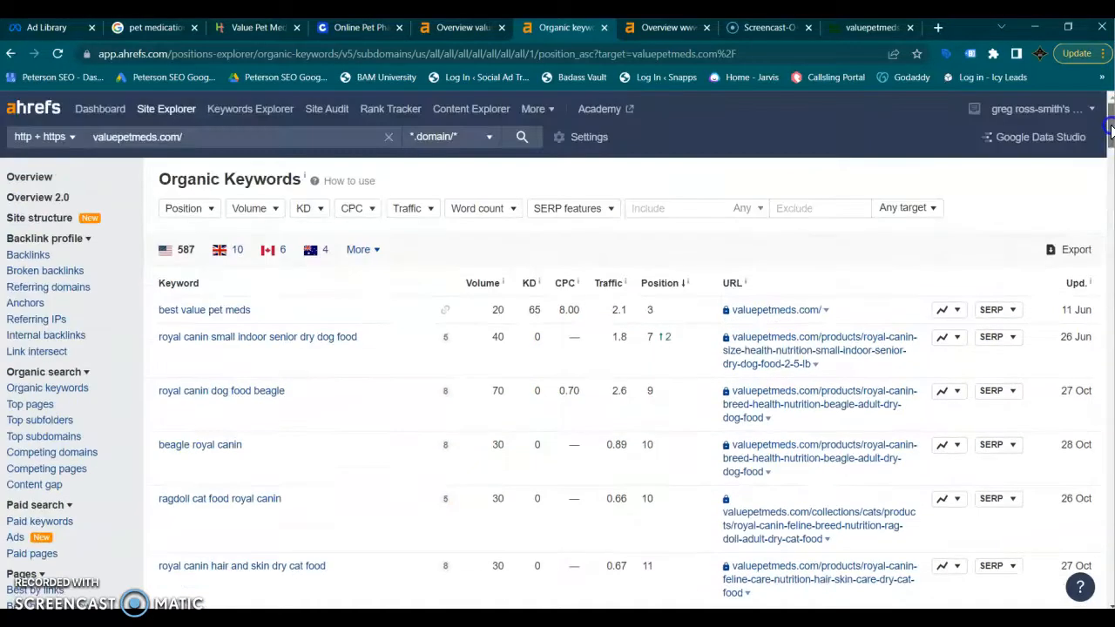
Review the Ahrefs overview of Chewy's pharmacy page, covering its organic search and backlink profile data.
{"action": "left_click", "coordinate": [659, 28]}
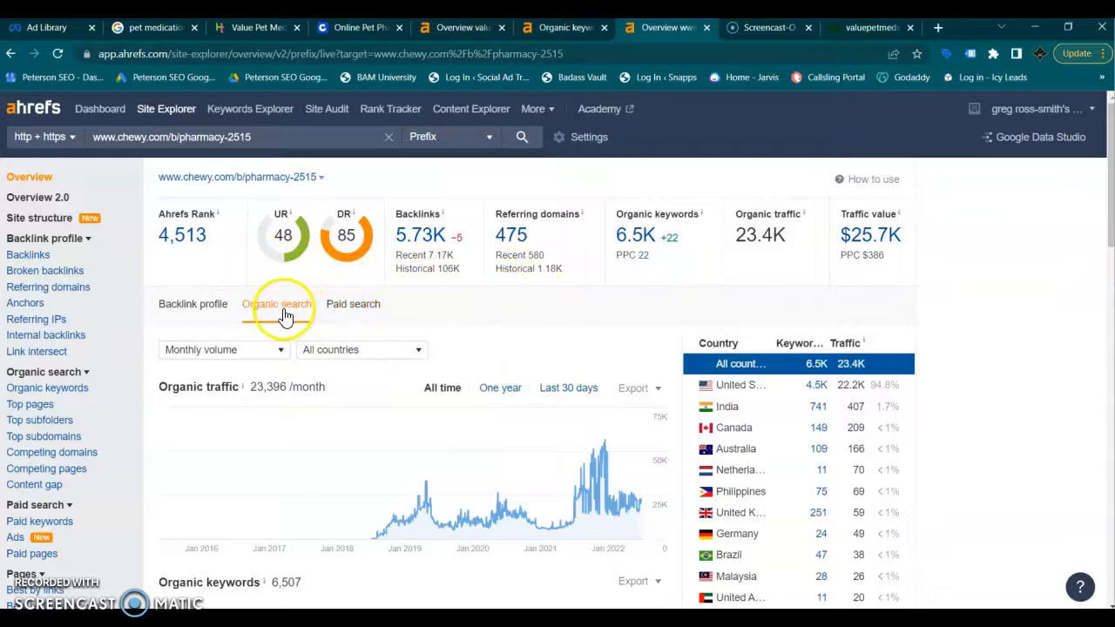
{"action": "left_click", "coordinate": [44, 178]}
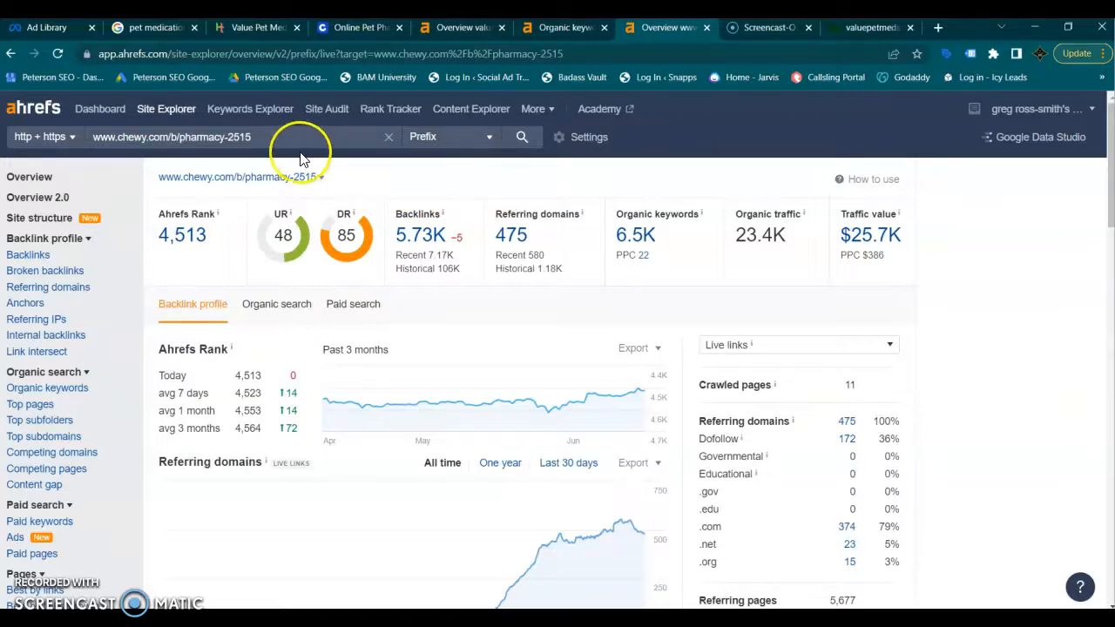
Switch to the Google results for "pet medications online" and examine the competitors' paid ads.
{"action": "left_click", "coordinate": [161, 32]}
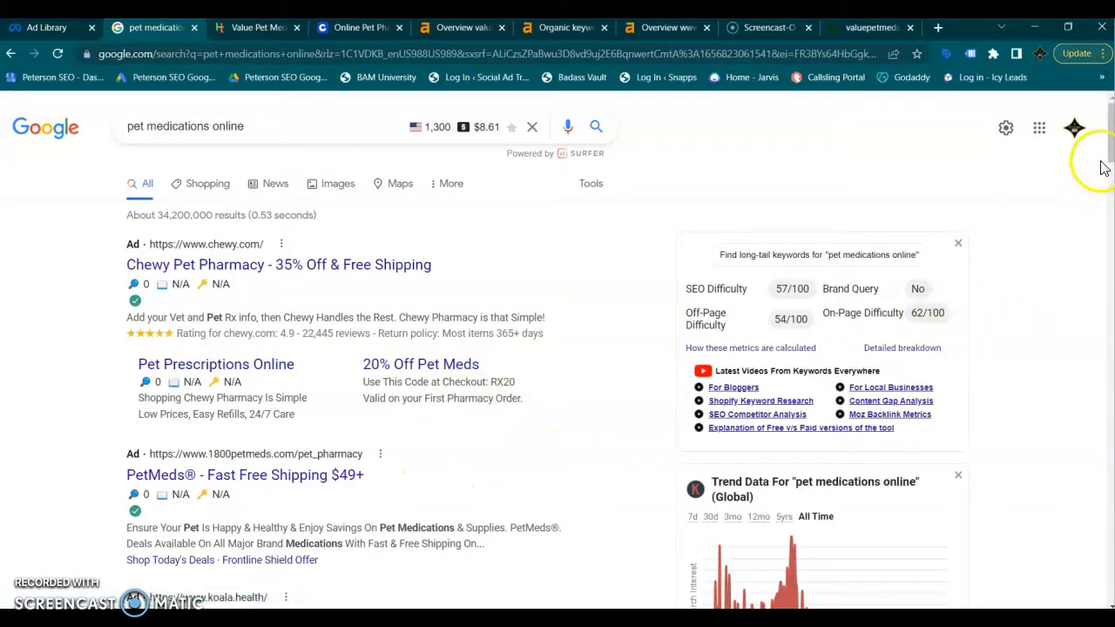
{"action": "left_click_drag", "start_coordinate": [1109, 157], "coordinate": [1110, 175]}
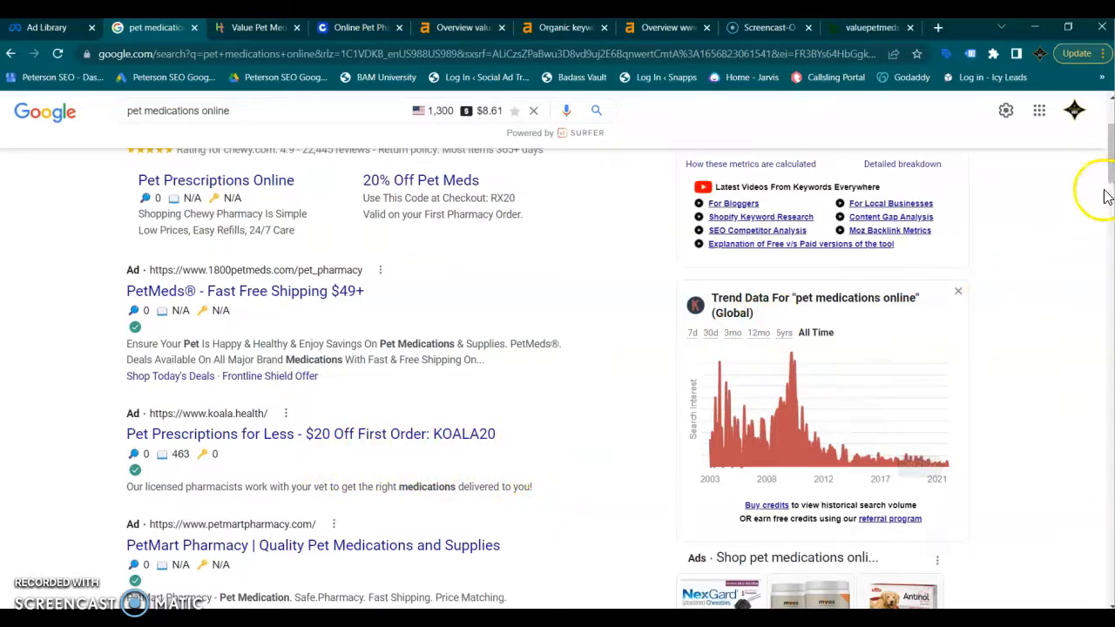
{"action": "mouse_move", "coordinate": [1109, 167]}
{"action": "left_mouse_down"}
{"action": "mouse_move", "coordinate": [1113, 218]}
{"action": "mouse_move", "coordinate": [1111, 150]}
{"action": "left_mouse_up"}
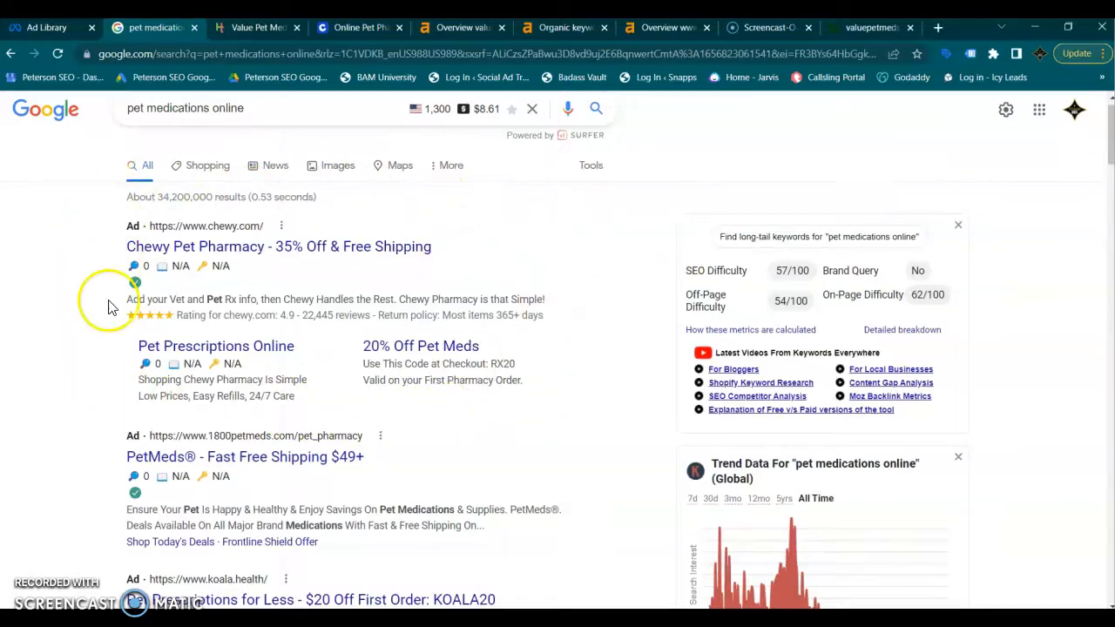
Switch to the Meta Ad Library and examine the PetMeds ads listed for "pet medication".
{"action": "left_click", "coordinate": [60, 33]}
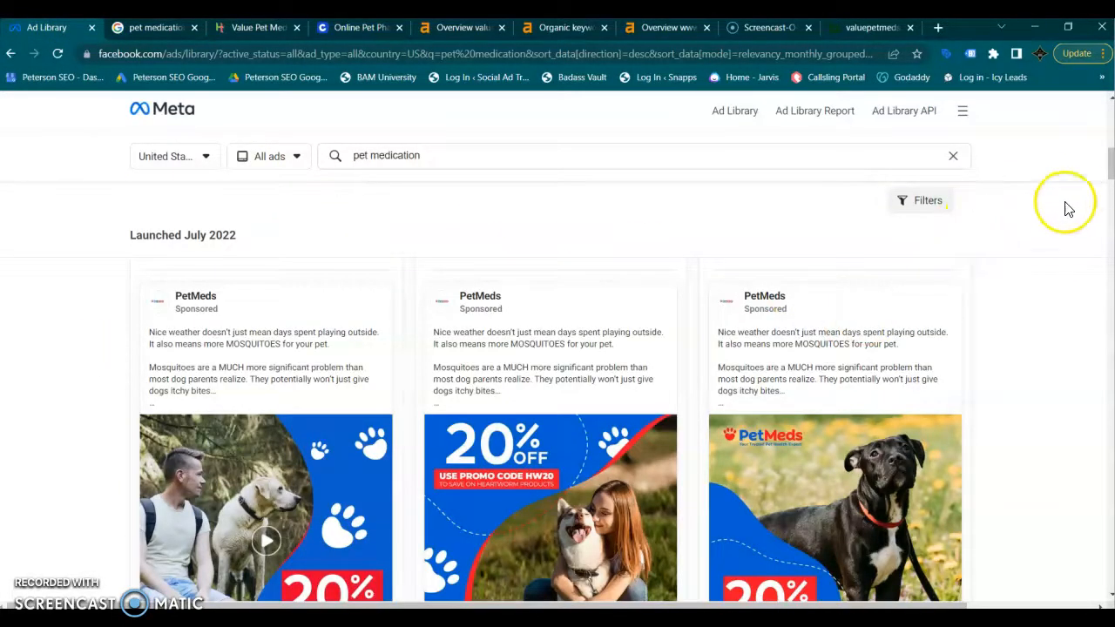
{"action": "left_click_drag", "start_coordinate": [1109, 172], "coordinate": [1110, 175]}
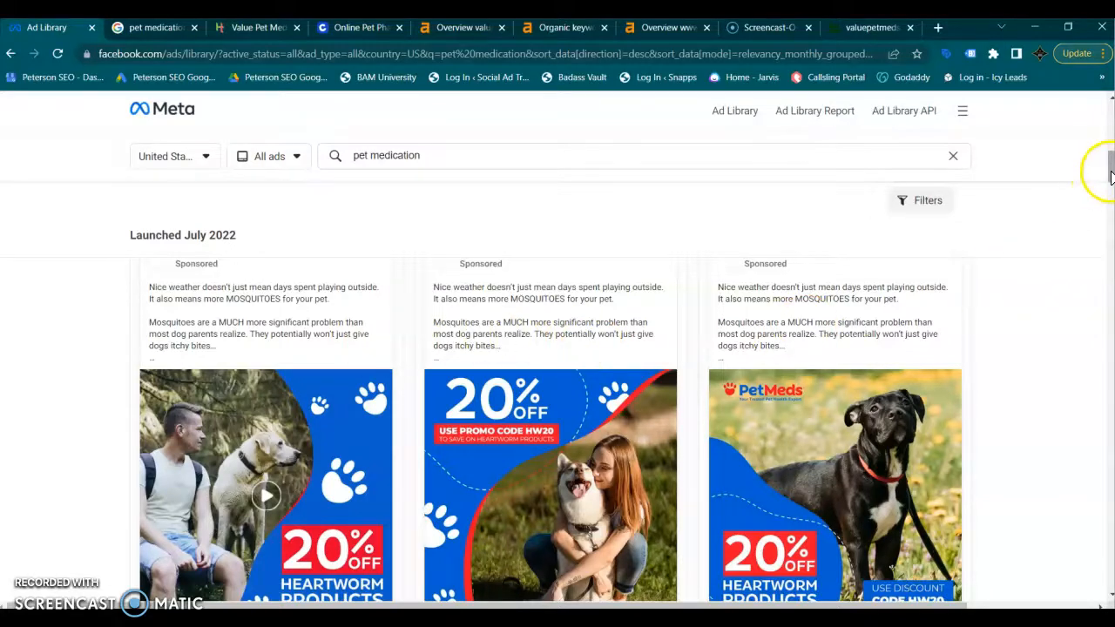
{"action": "left_click_drag", "start_coordinate": [1110, 174], "coordinate": [1109, 172]}
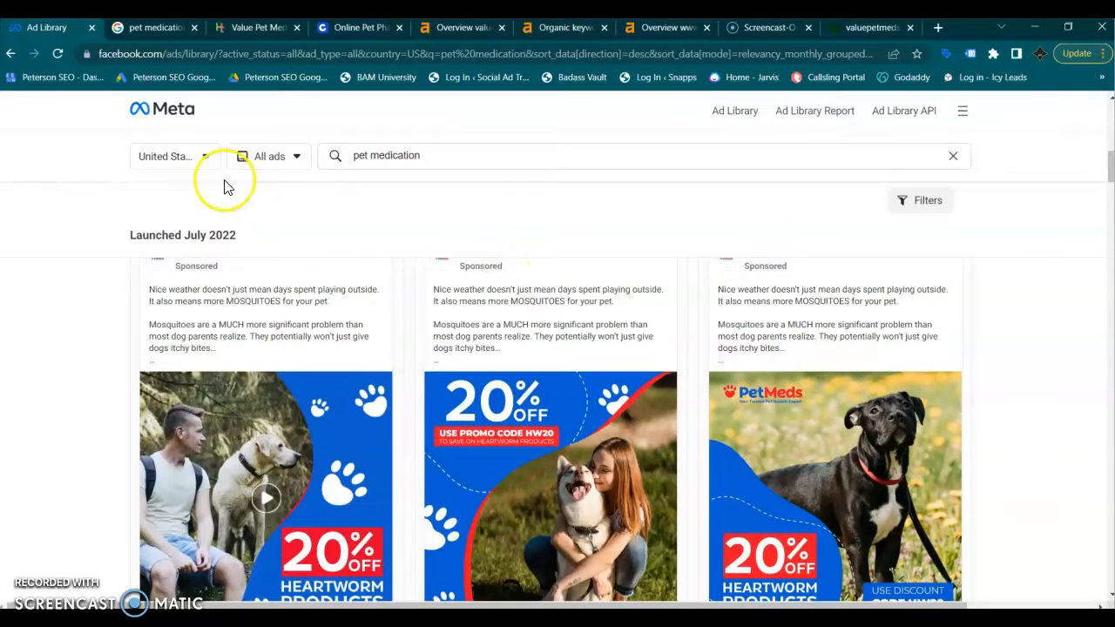
Return to Google, search for "value pet meds" and review the site's listing and the competing ads down the results page.
{"action": "left_click", "coordinate": [152, 31]}
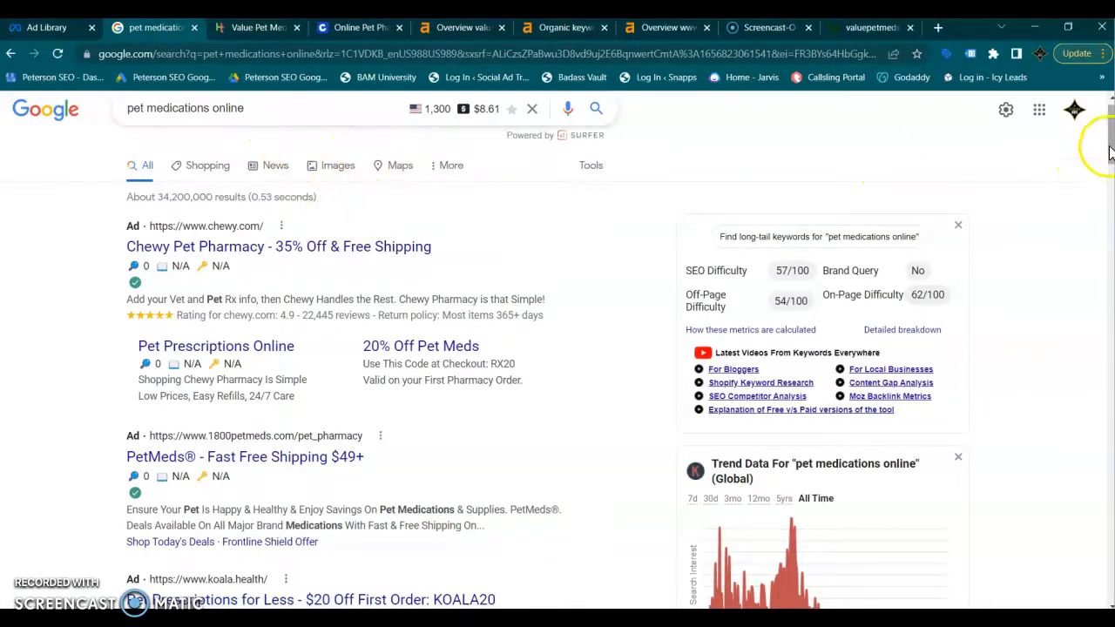
{"action": "left_click", "coordinate": [248, 28]}
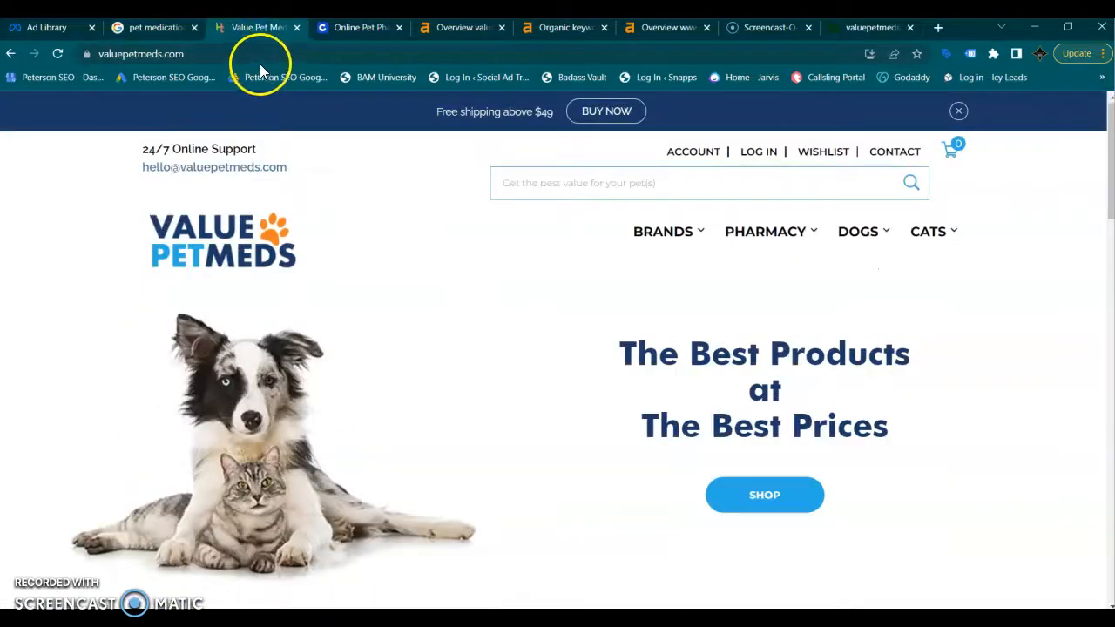
{"action": "left_click", "coordinate": [165, 28]}
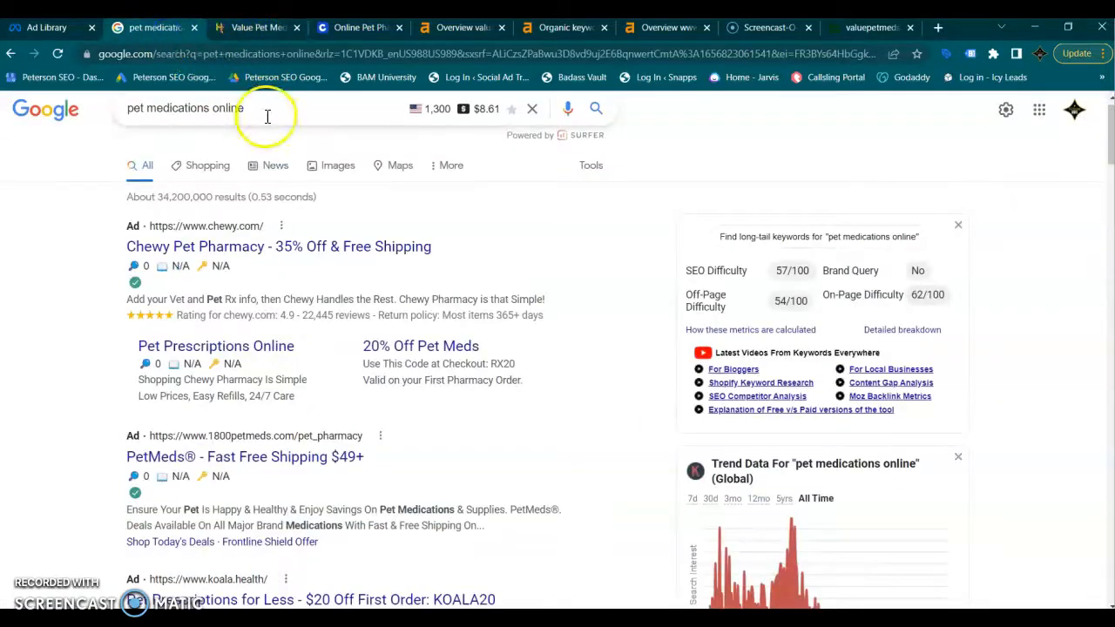
{"action": "left_click_drag", "start_coordinate": [264, 111], "coordinate": [98, 118]}
{"action": "type", "text": "value p"}
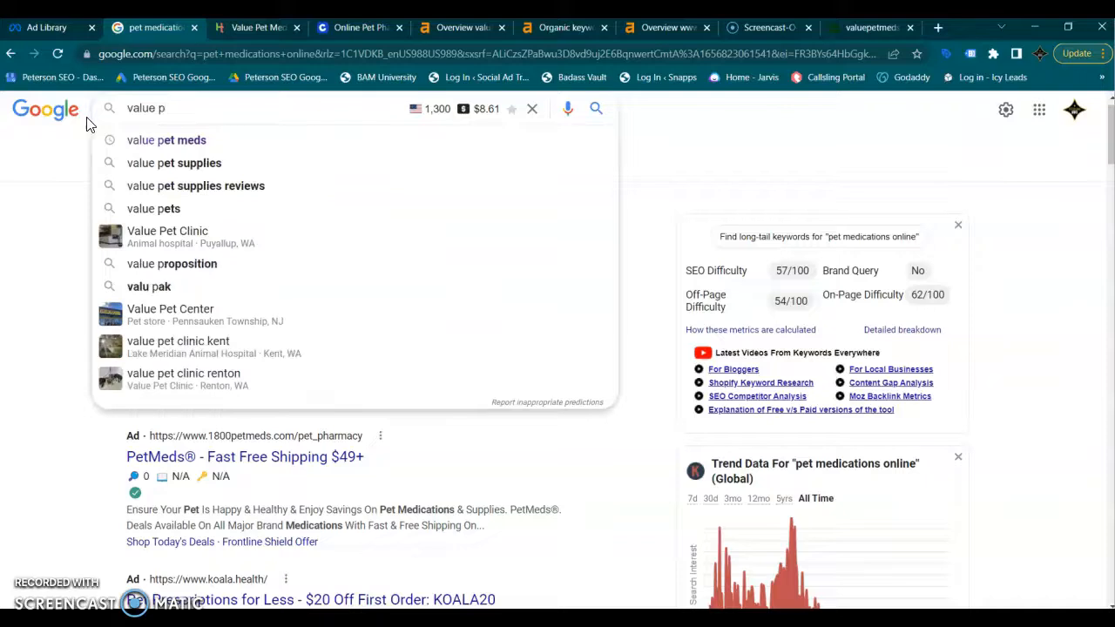
{"action": "left_click", "coordinate": [131, 139]}
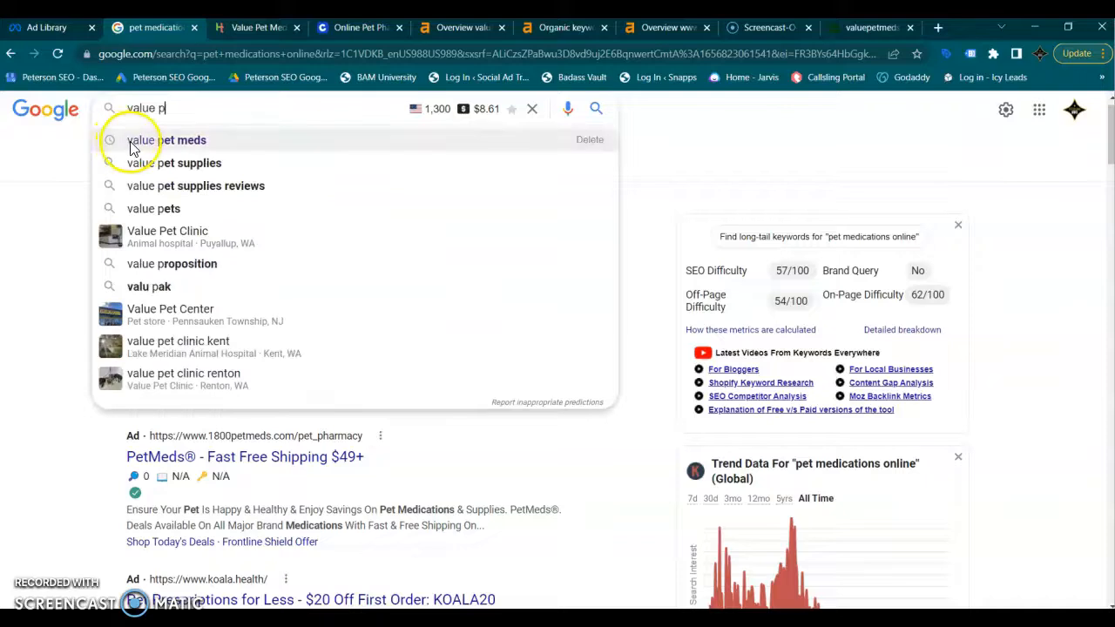
{"action": "left_click", "coordinate": [370, 219]}
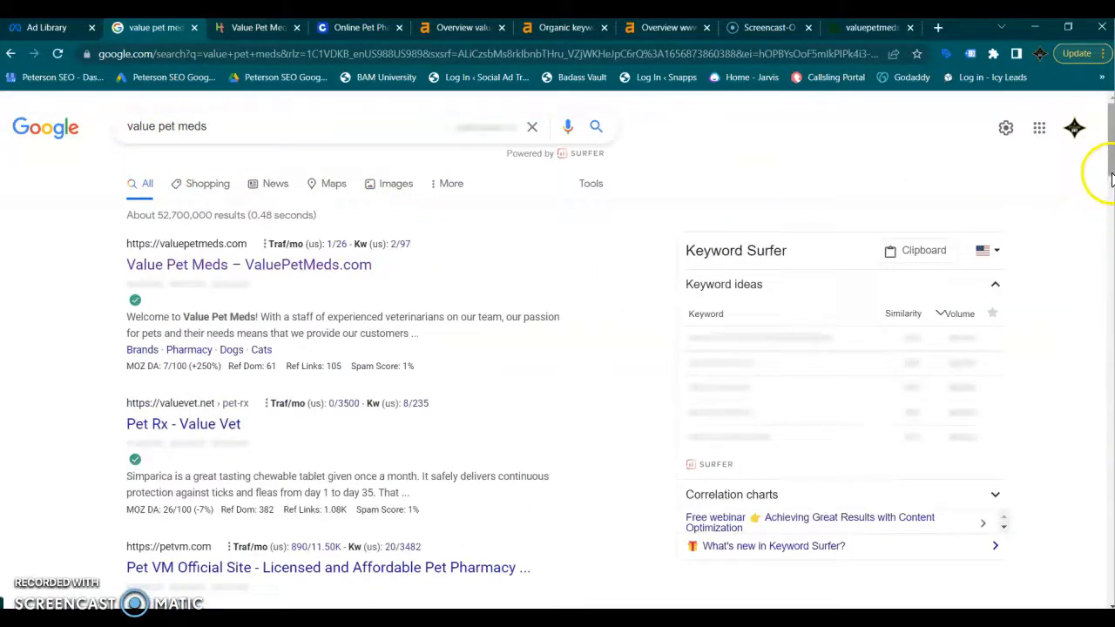
{"action": "left_click_drag", "start_coordinate": [1108, 161], "coordinate": [1103, 386]}
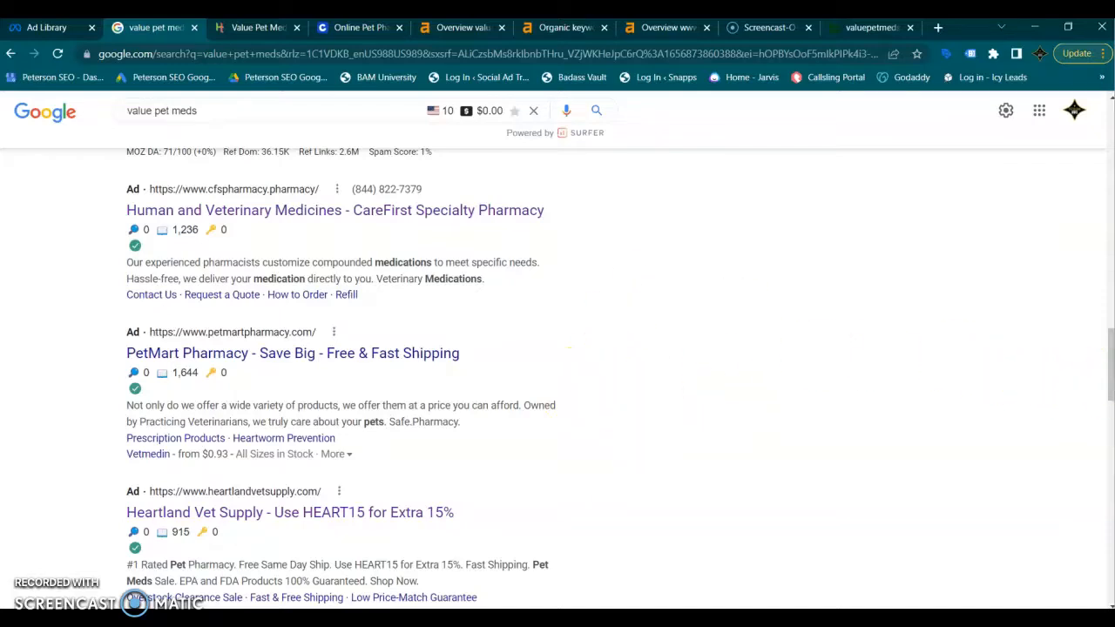
{"action": "left_click_drag", "start_coordinate": [1109, 383], "coordinate": [1085, 150]}
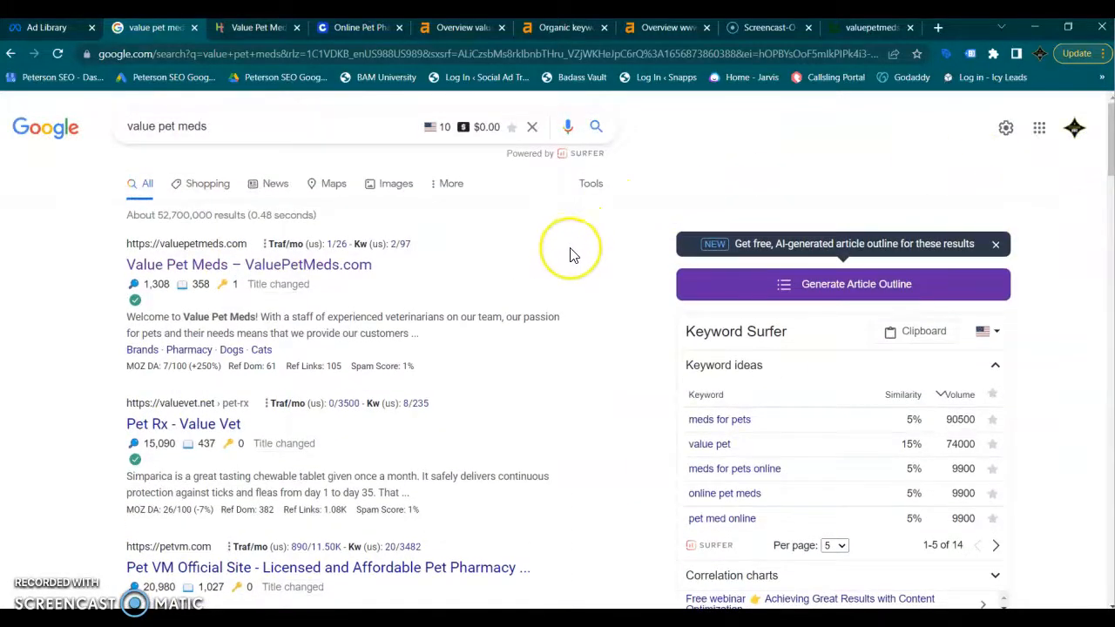